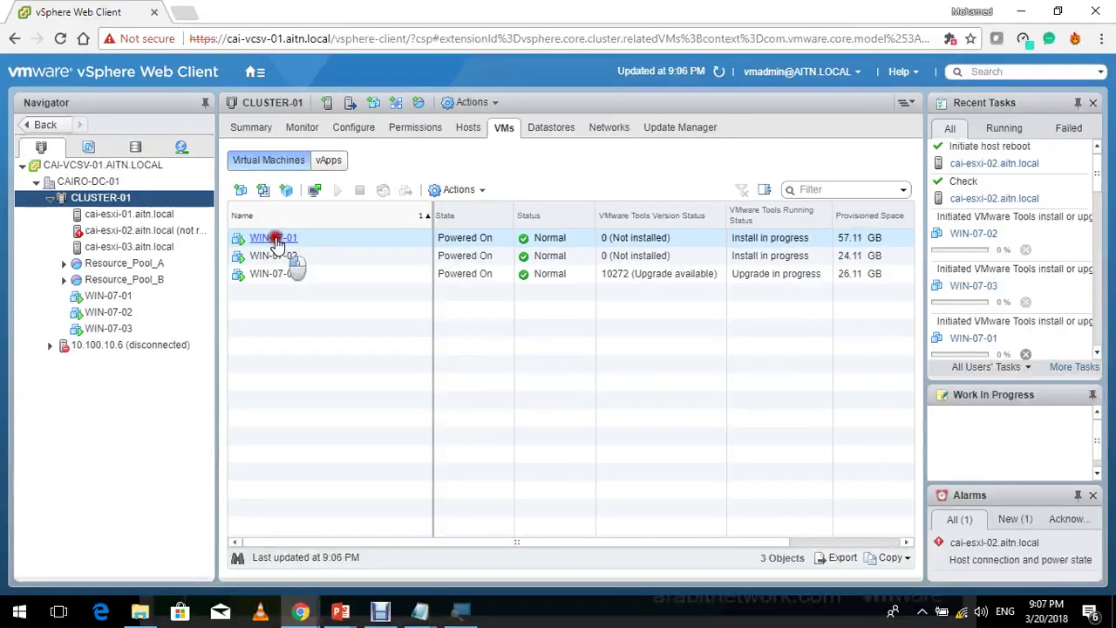
# - Open WIN-07-01 in the web console, check that its Windows desktop responds, and close the console
pyautogui.click(349, 354)
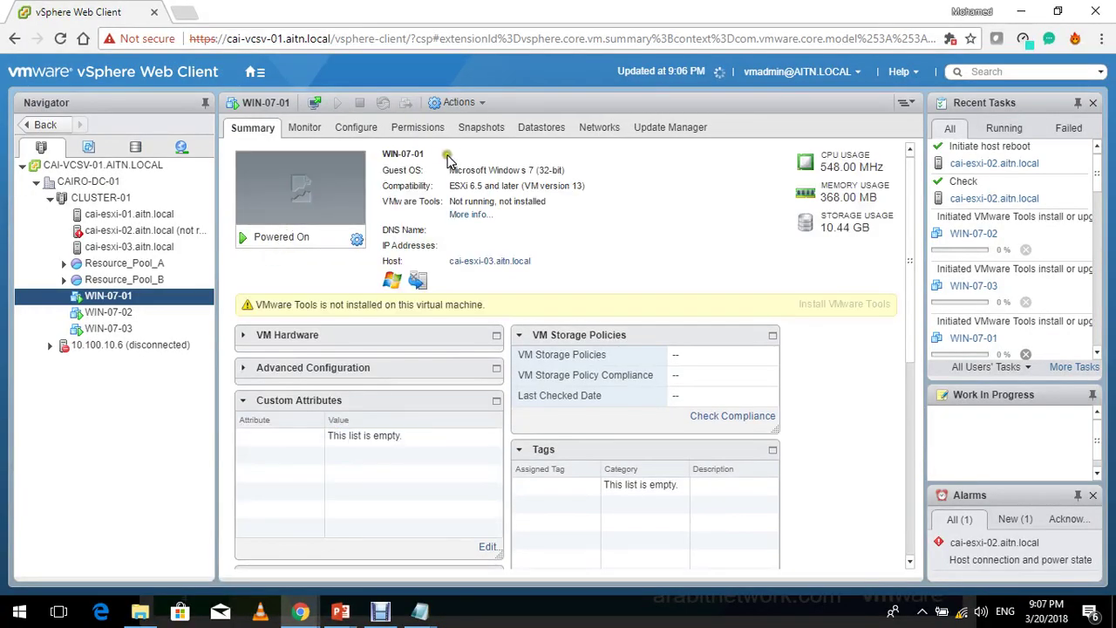
pyautogui.click(316, 192)
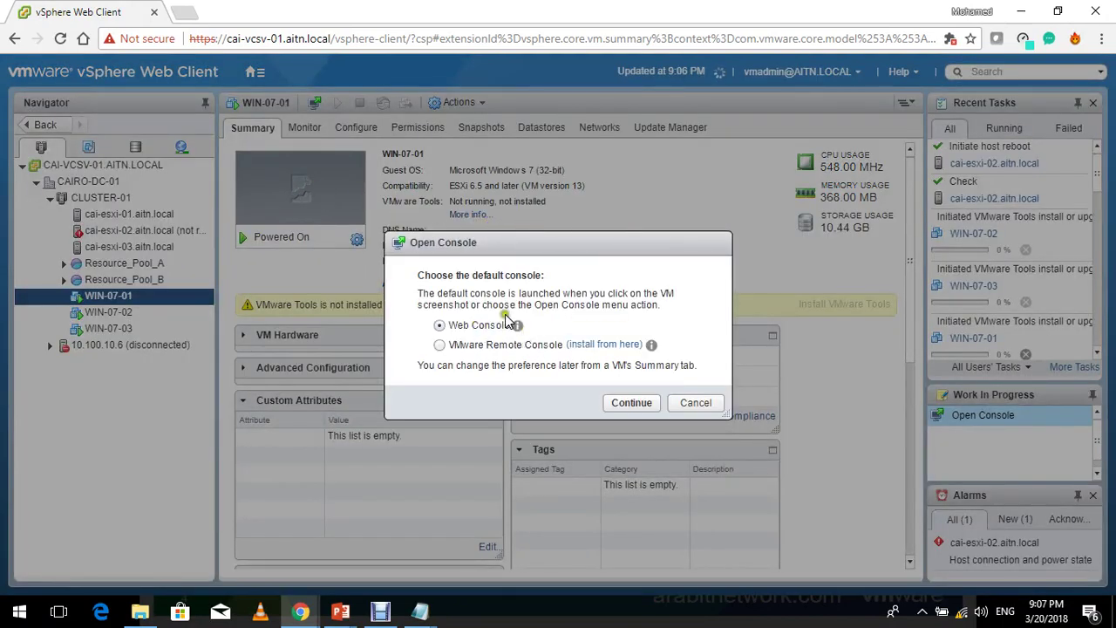
pyautogui.click(630, 403)
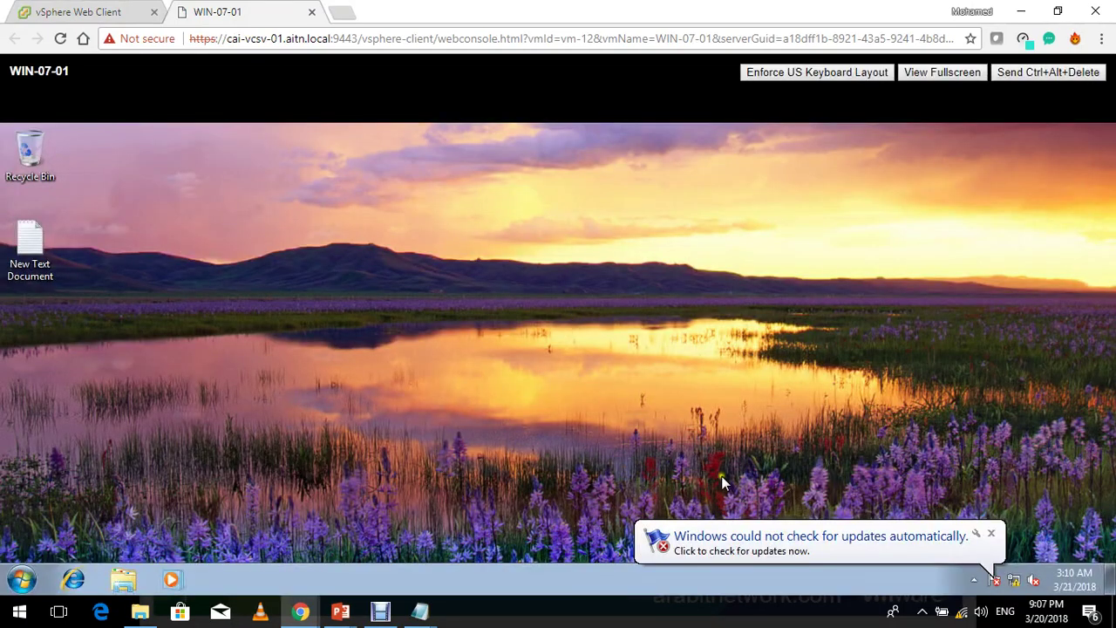
pyautogui.click(33, 576)
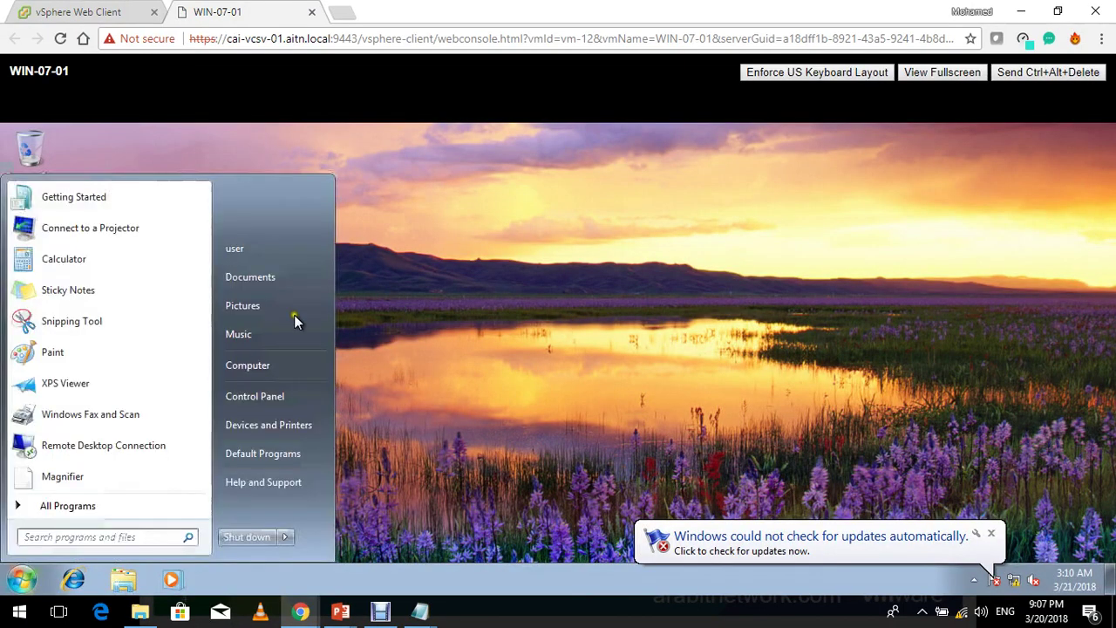
pyautogui.click(410, 262)
pyautogui.click(311, 11)
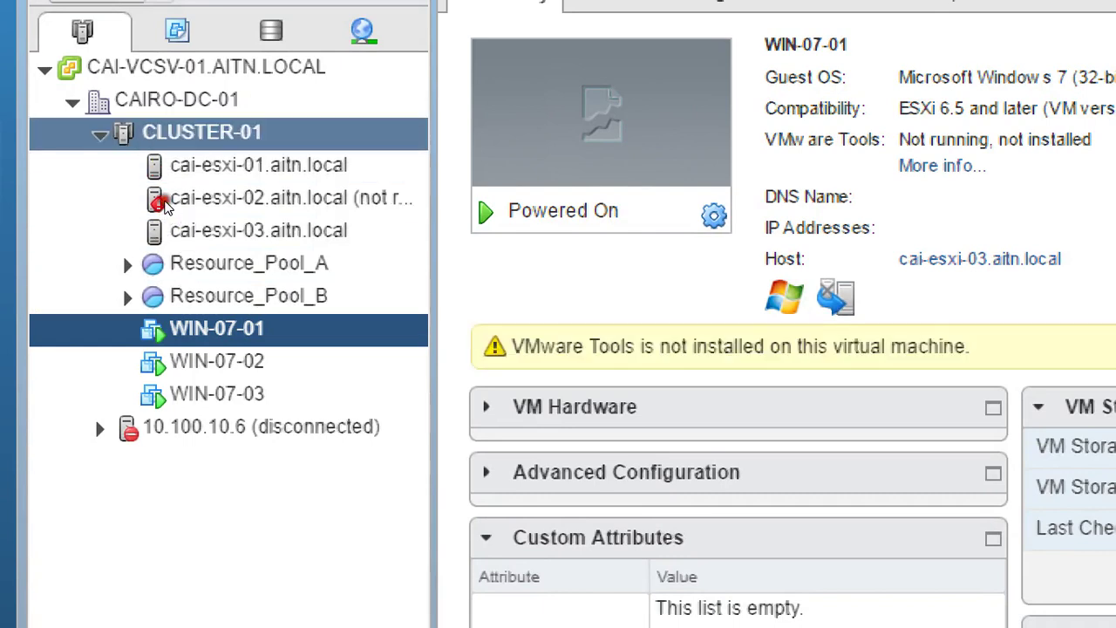
# - Show the virtual machines of CLUSTER-01, narrow the Name column and refresh the VMware Tools status
pyautogui.click(349, 126)
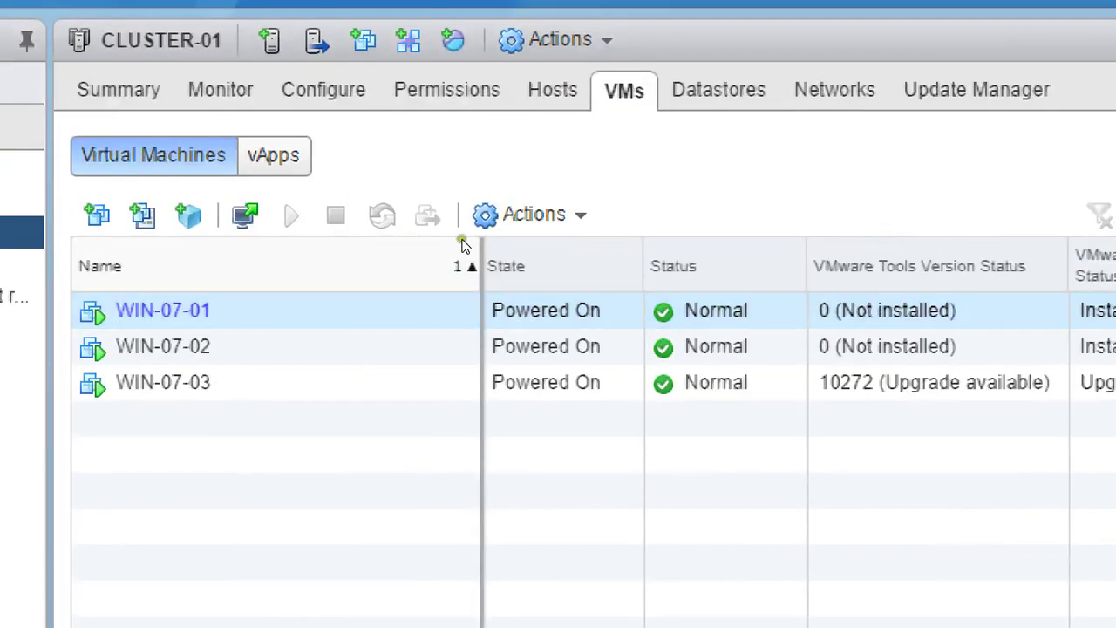
pyautogui.moveTo(479, 256); pyautogui.dragTo(345, 219)
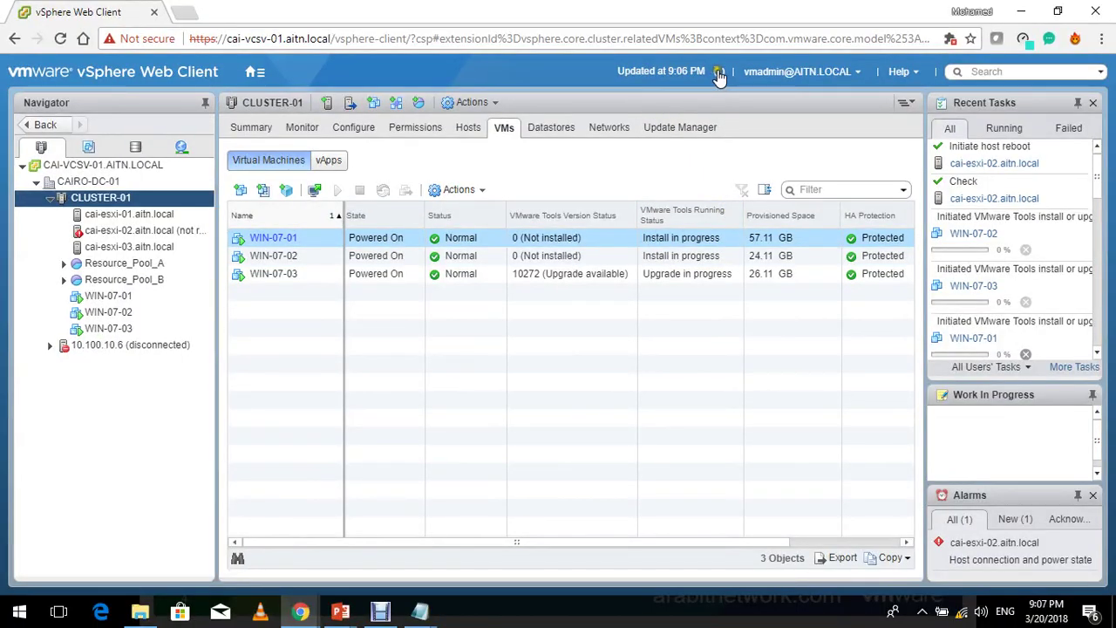
pyautogui.click(719, 76)
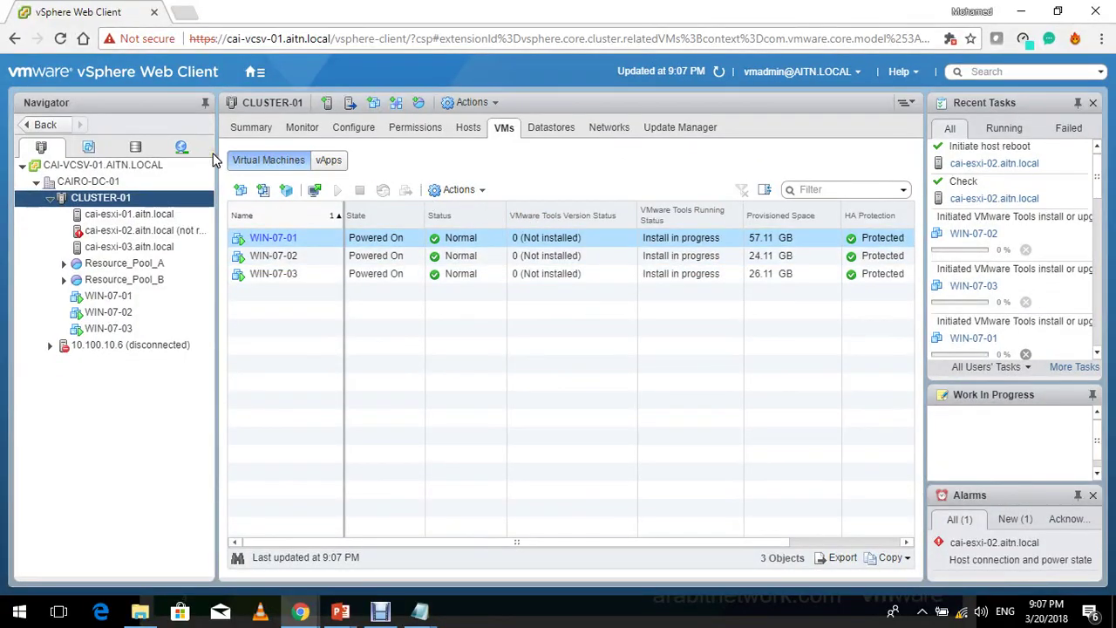
# - Examine the compliance of CAIRO-DC-01 against the VMware Tools Upgrade to Match Host baseline
pyautogui.click(254, 72)
pyautogui.click(120, 181)
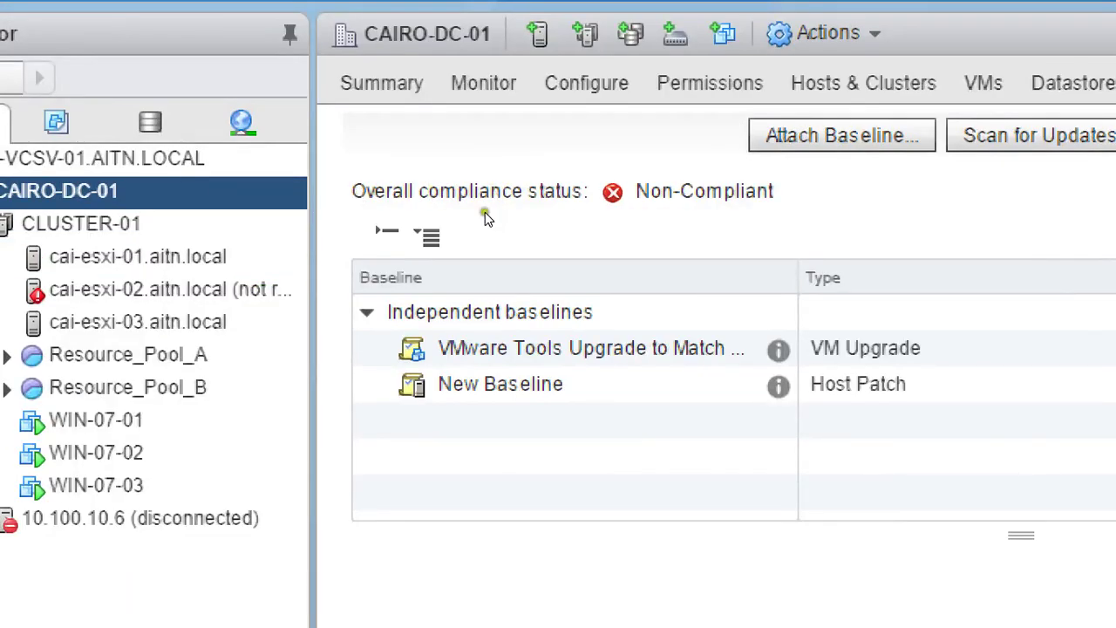
pyautogui.click(524, 348)
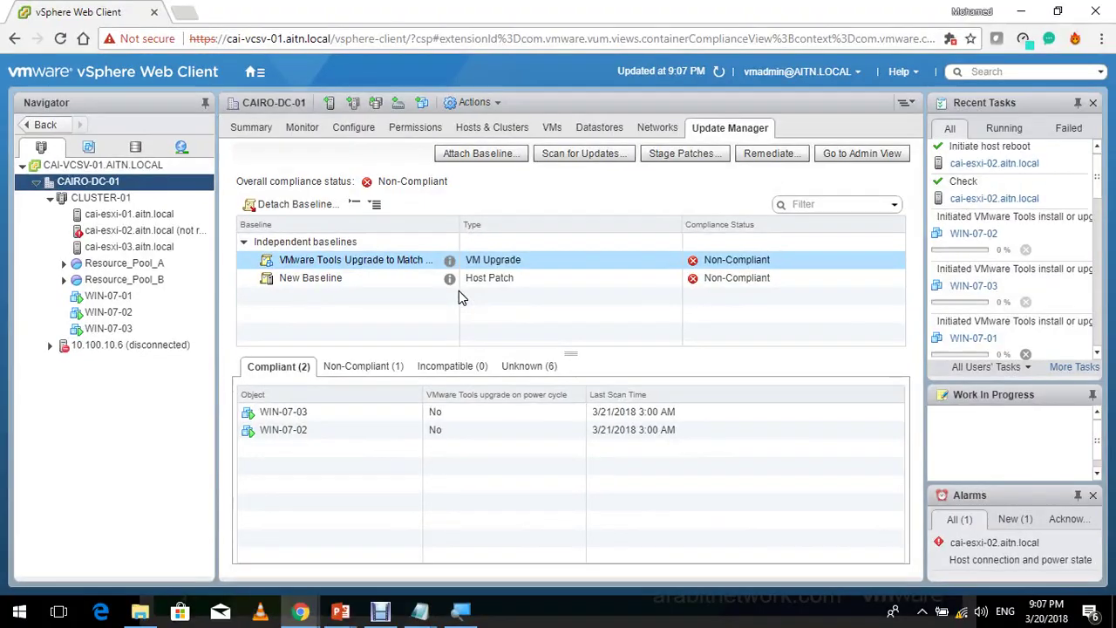
# - Start a VM/VA remediation of CAIRO-DC-01 with the VMware Tools Upgrade to Match Host baseline, targeting all listed virtual machines
pyautogui.click(755, 165)
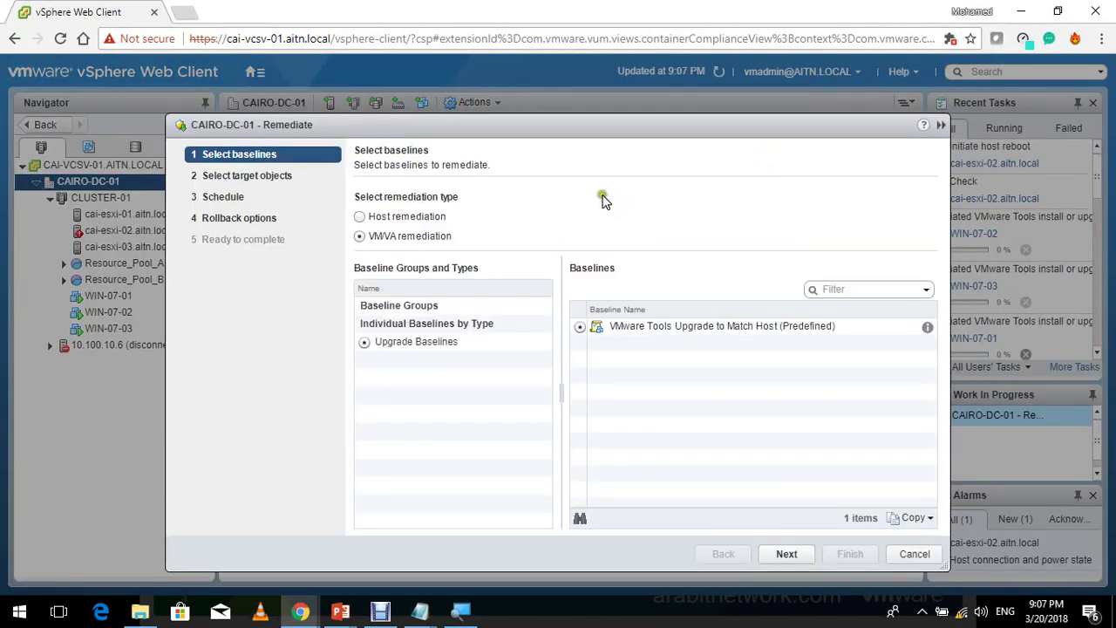
pyautogui.click(787, 554)
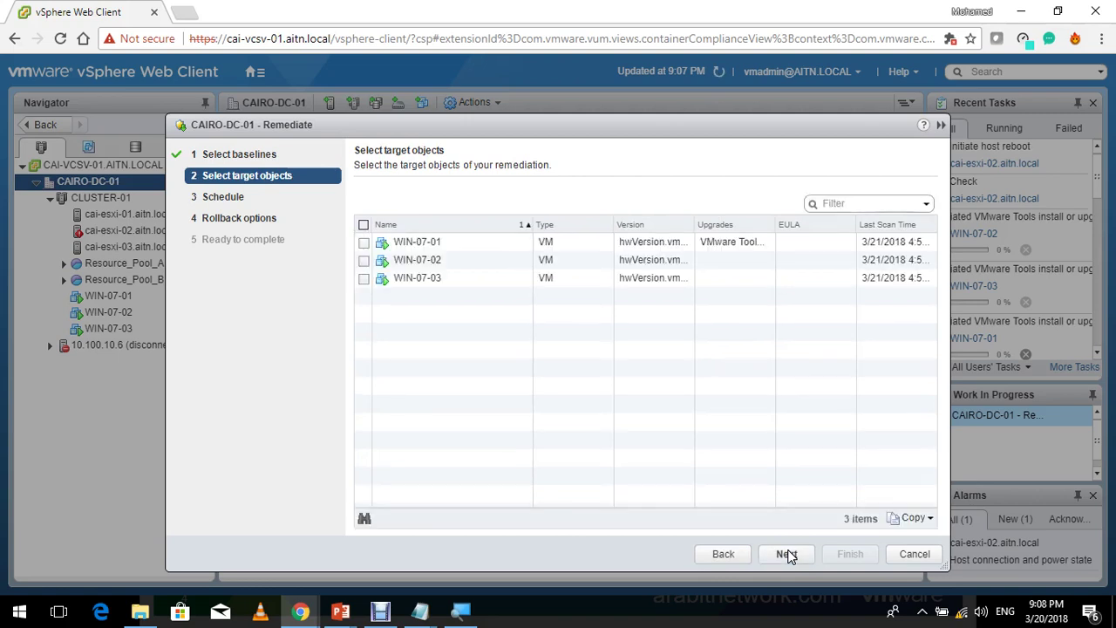
pyautogui.click(364, 224)
pyautogui.click(788, 556)
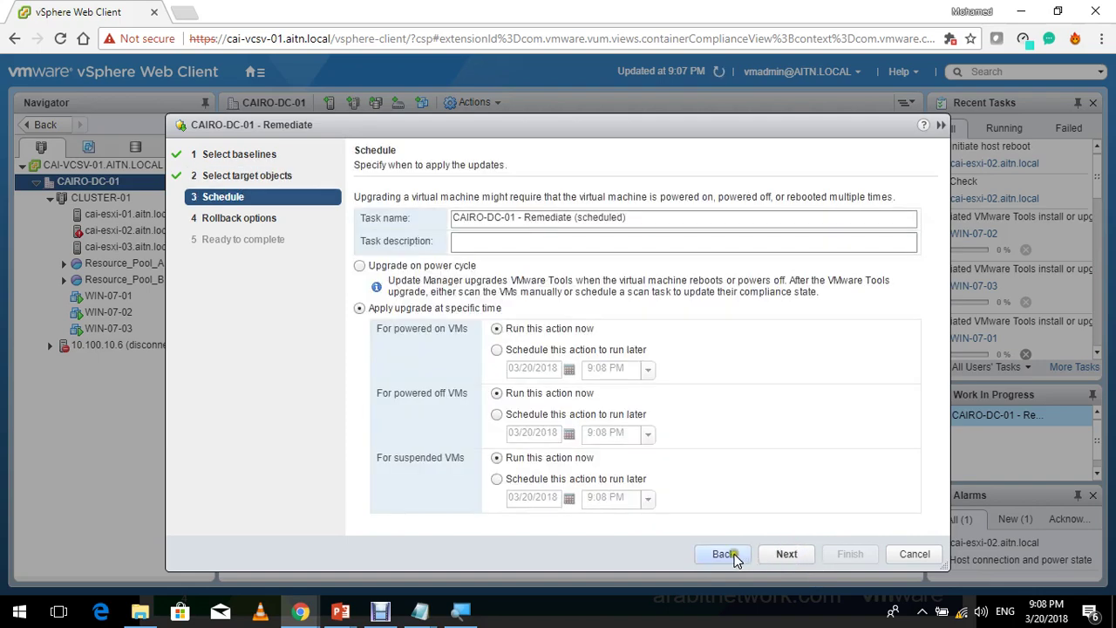
pyautogui.click(712, 555)
pyautogui.click(787, 555)
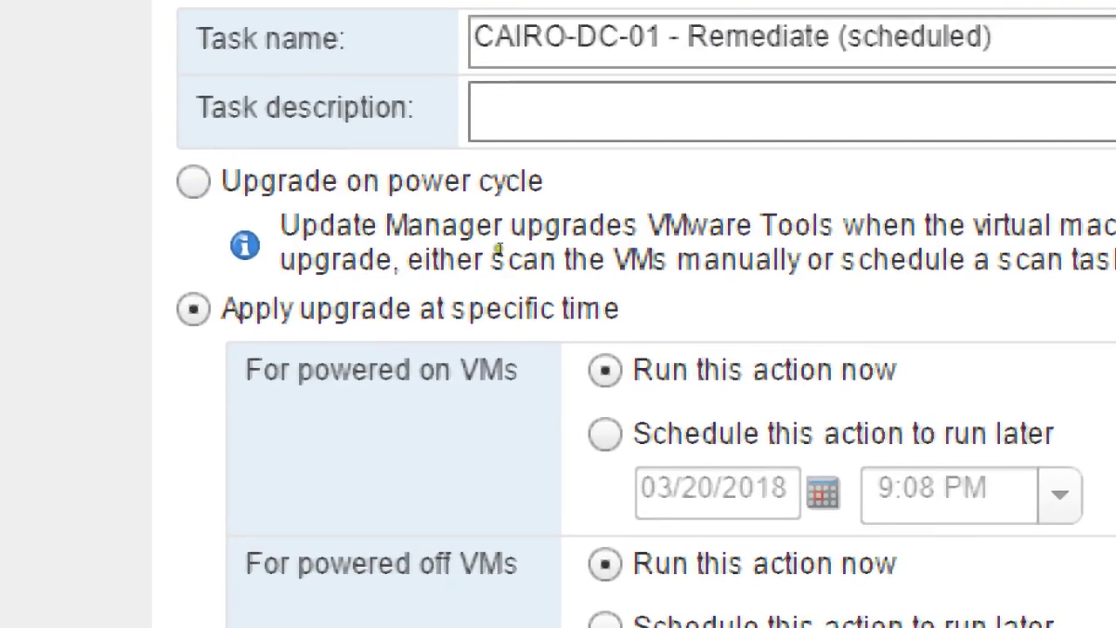
# - Try the upgrade on power cycle option, and set the remediation schedule back to a specific time with the action run now
pyautogui.click(606, 370)
pyautogui.click(389, 272)
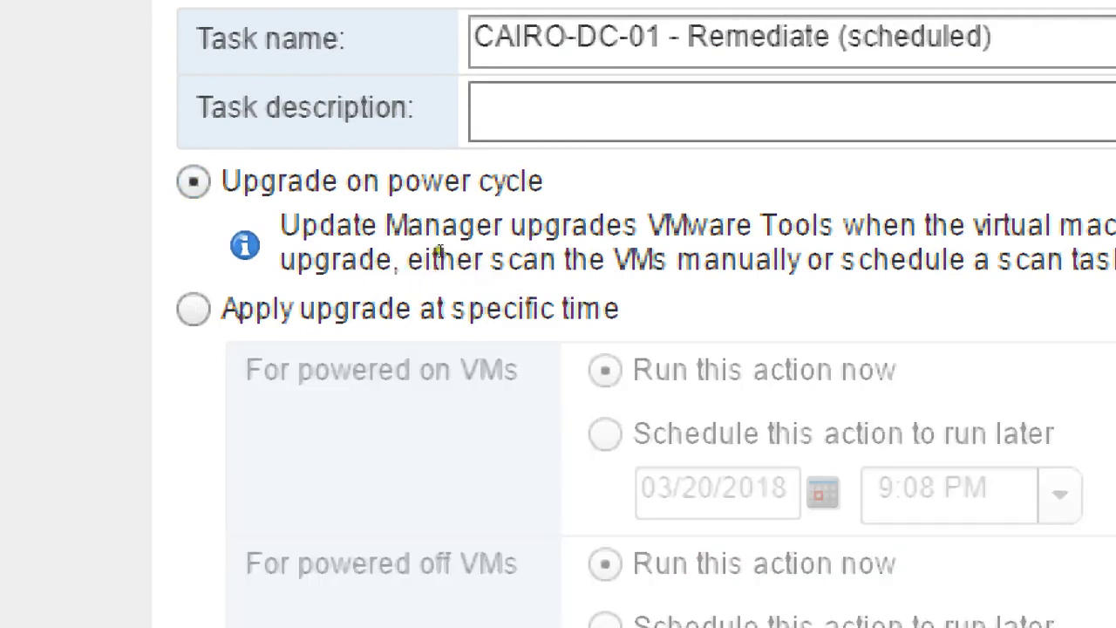
pyautogui.click(381, 314)
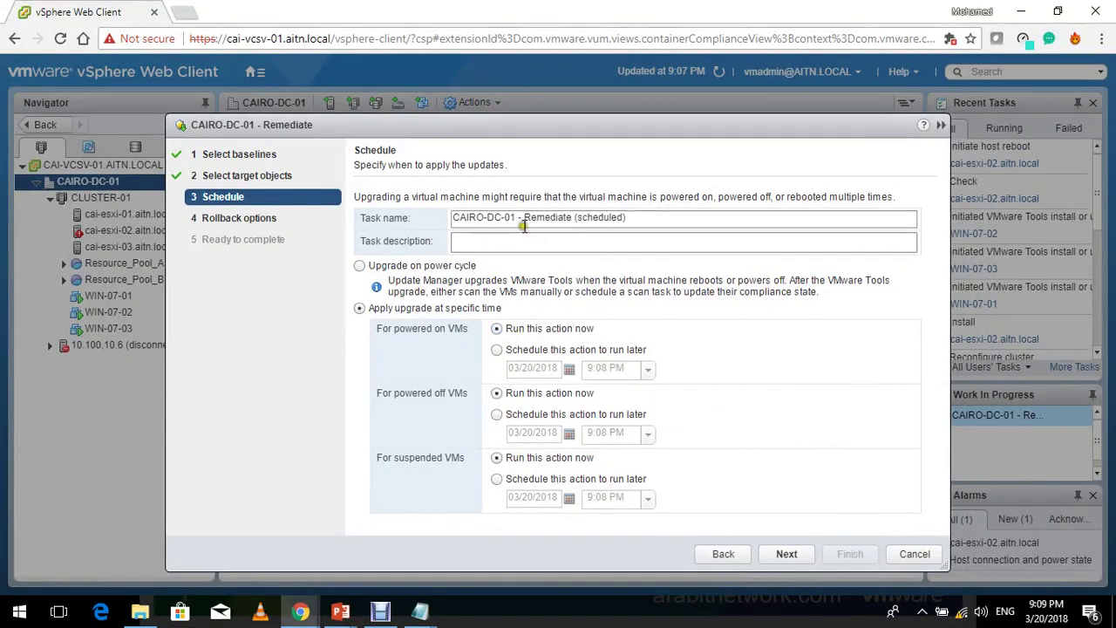
pyautogui.click(784, 556)
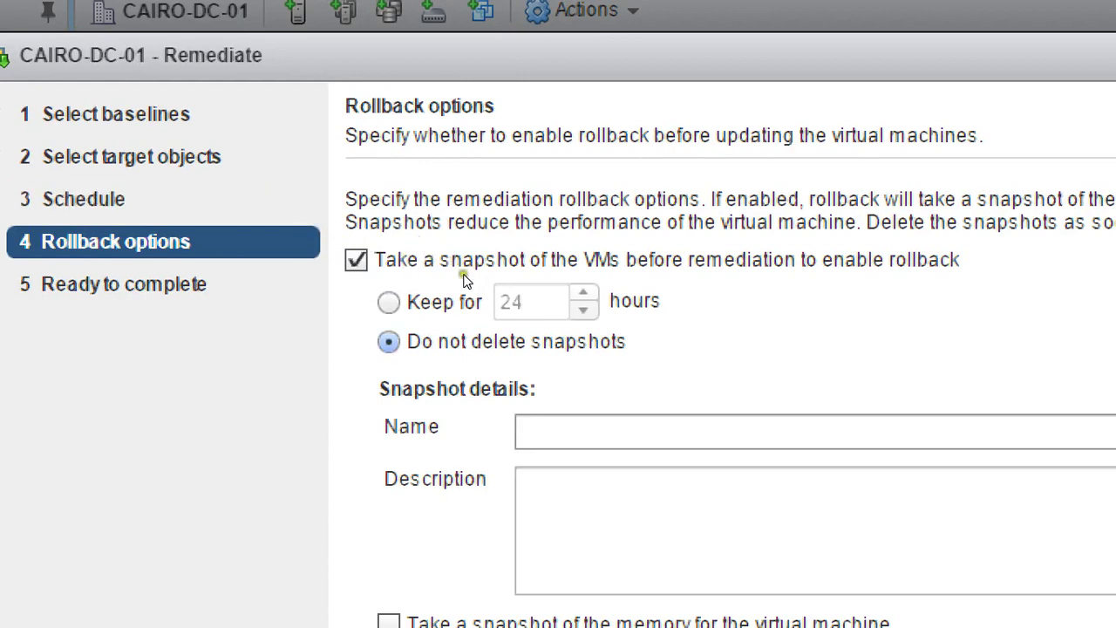
# - Set the rollback snapshots to be kept for 6 hours without a memory snapshot, and cancel the remediation after reviewing its summary
pyautogui.click(388, 302)
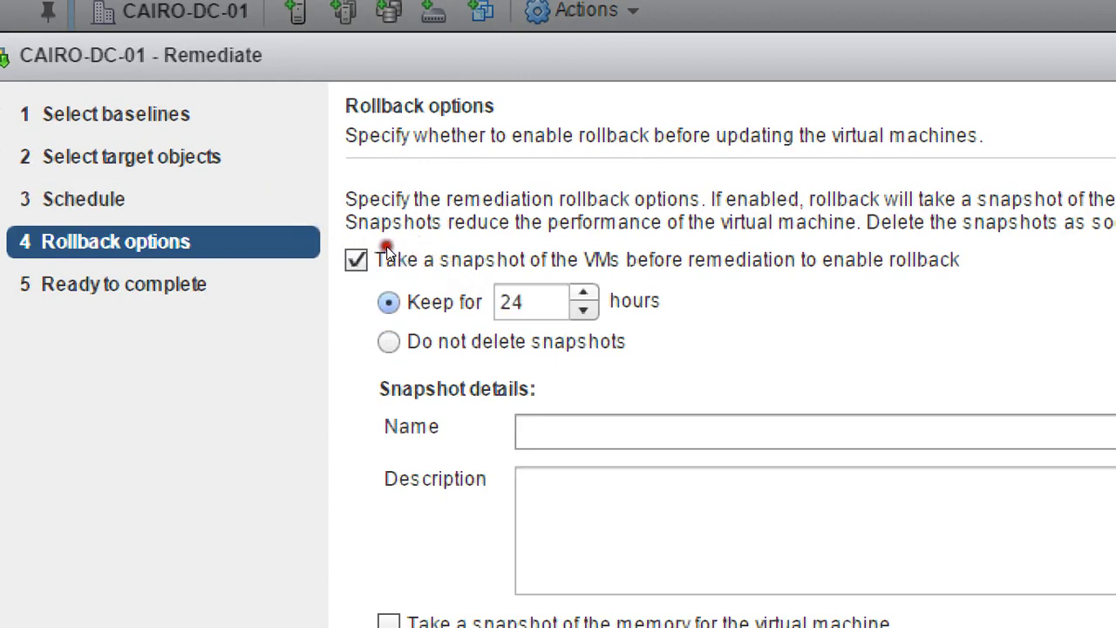
pyautogui.press('Tab')
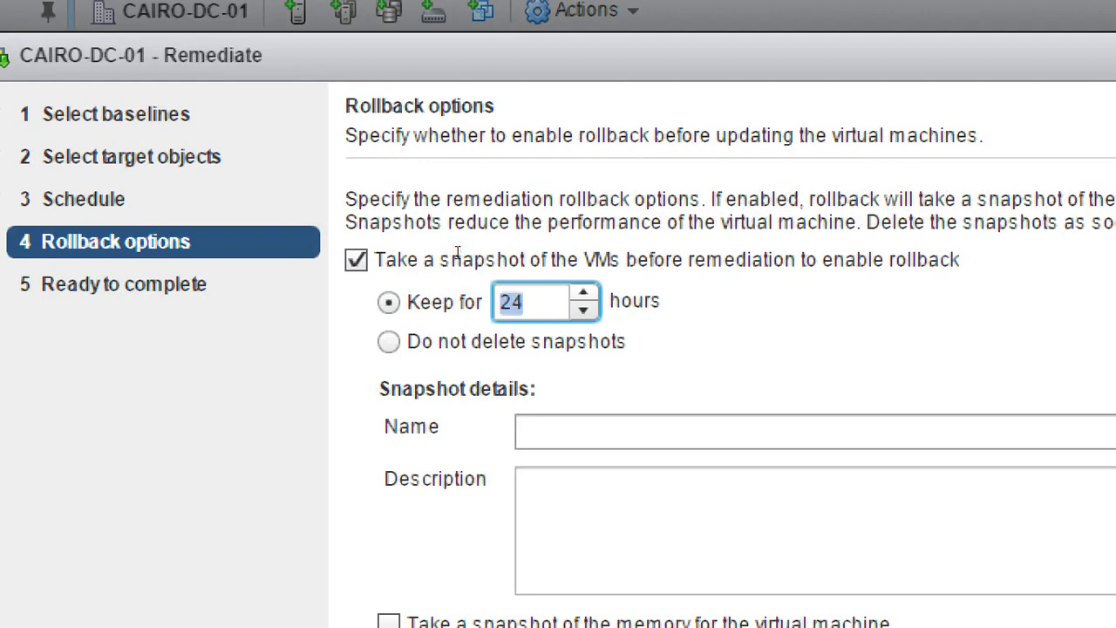
pyautogui.write('6')
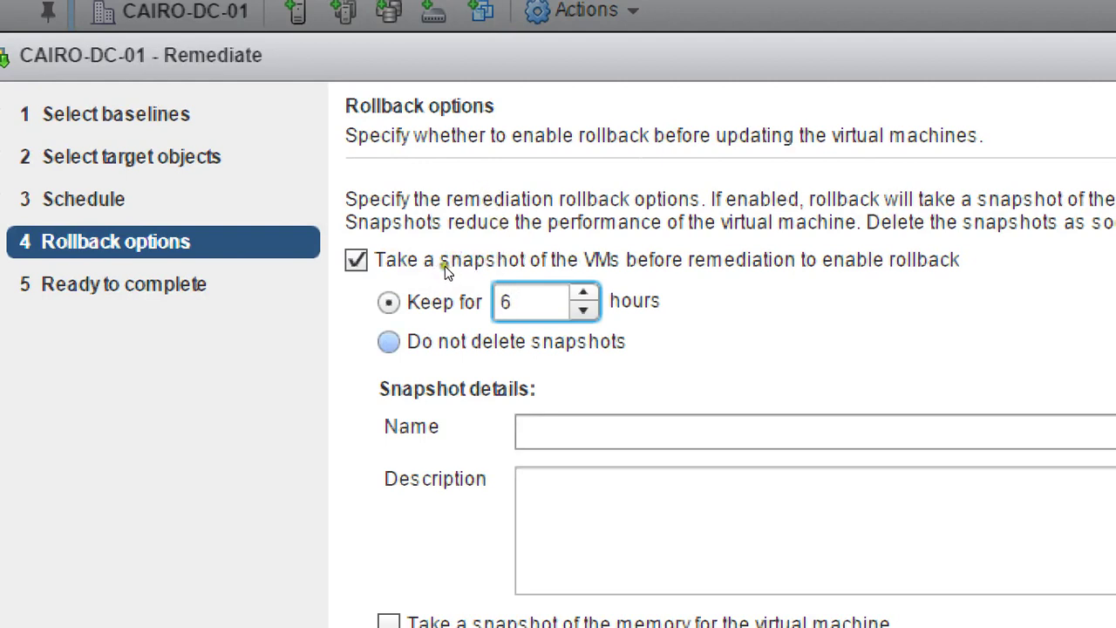
pyautogui.click(389, 342)
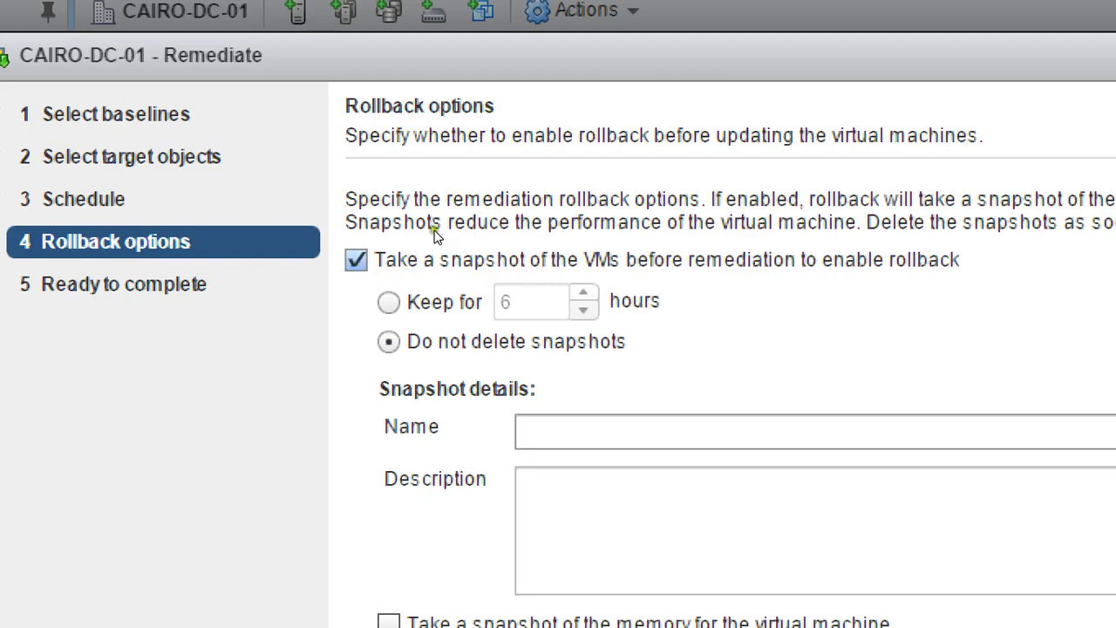
pyautogui.click(389, 301)
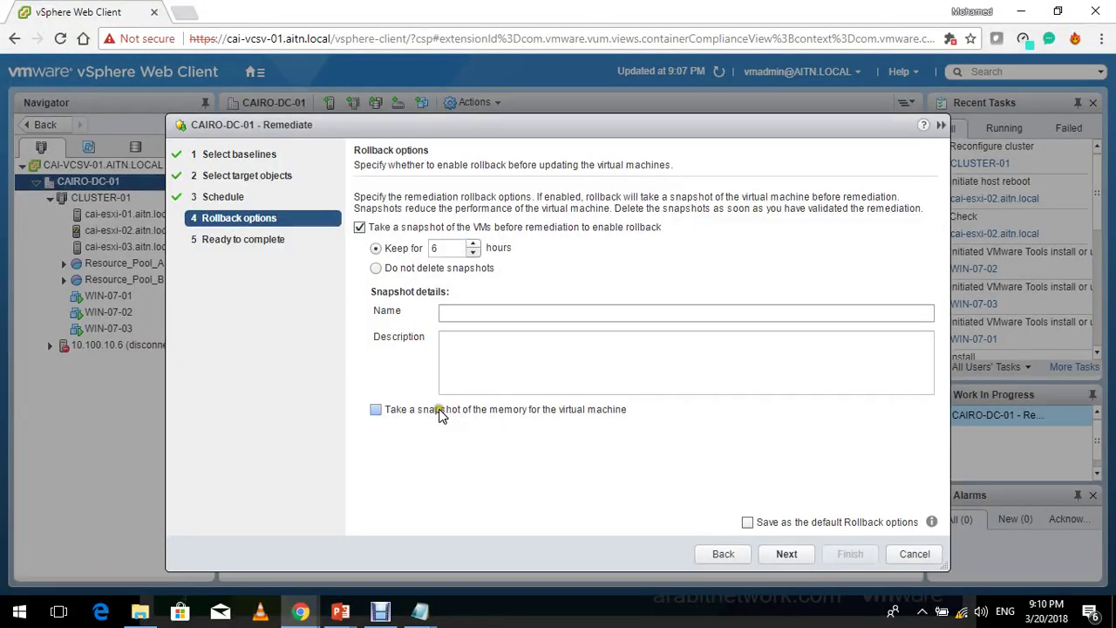
pyautogui.click(399, 411)
pyautogui.click(791, 551)
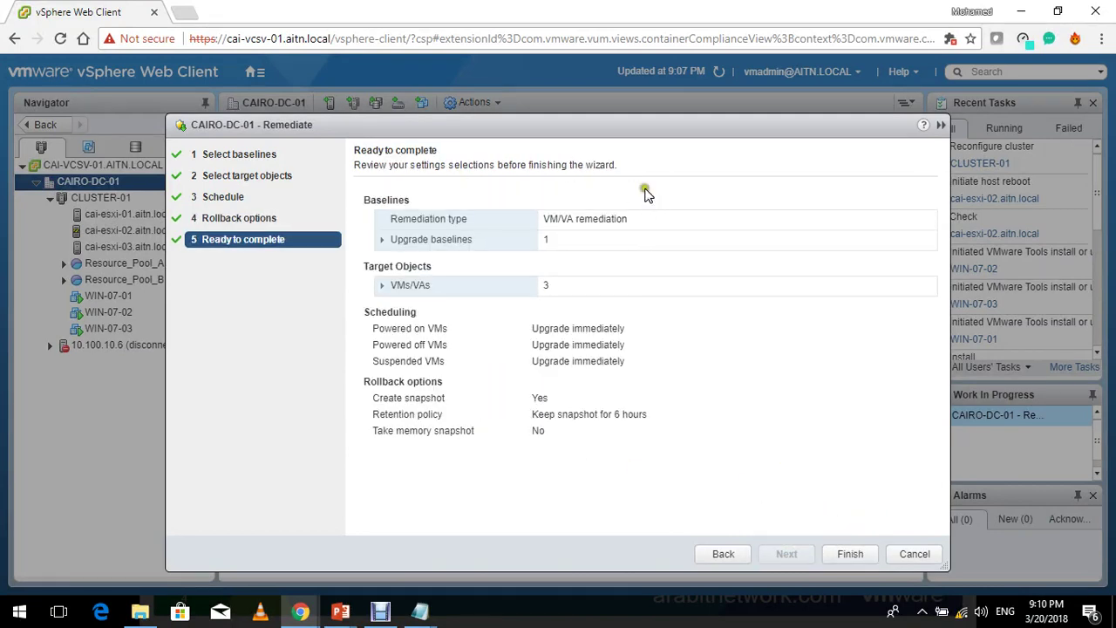
pyautogui.click(916, 553)
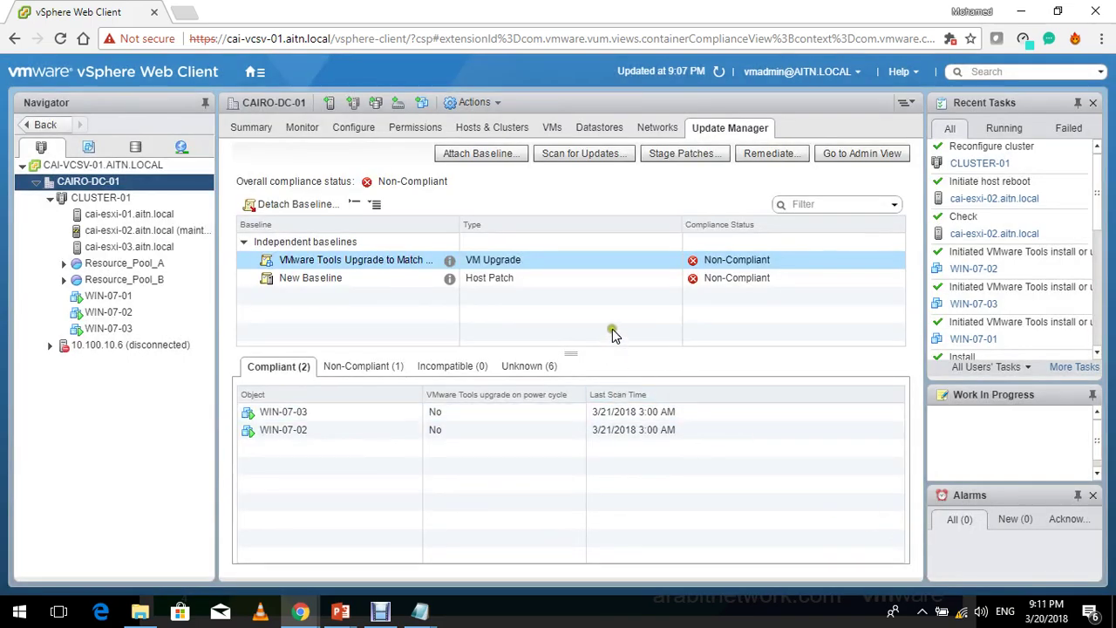
# - Refresh the inventory and check the VMware Tools version and running status of the virtual machines in CLUSTER-01
pyautogui.click(720, 73)
pyautogui.click(118, 202)
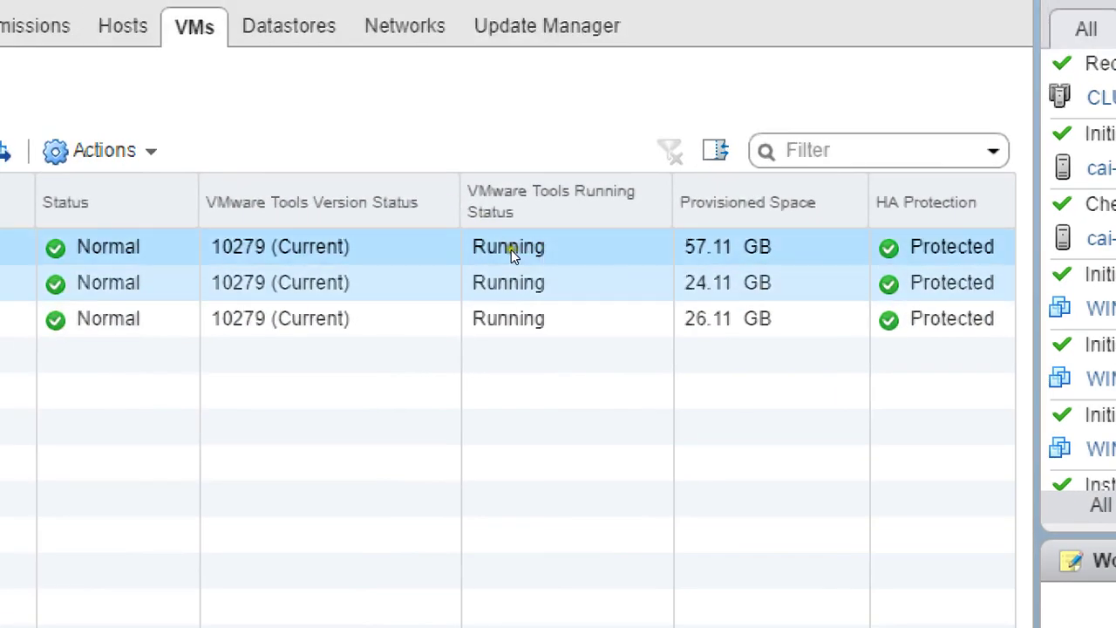
pyautogui.click(511, 250)
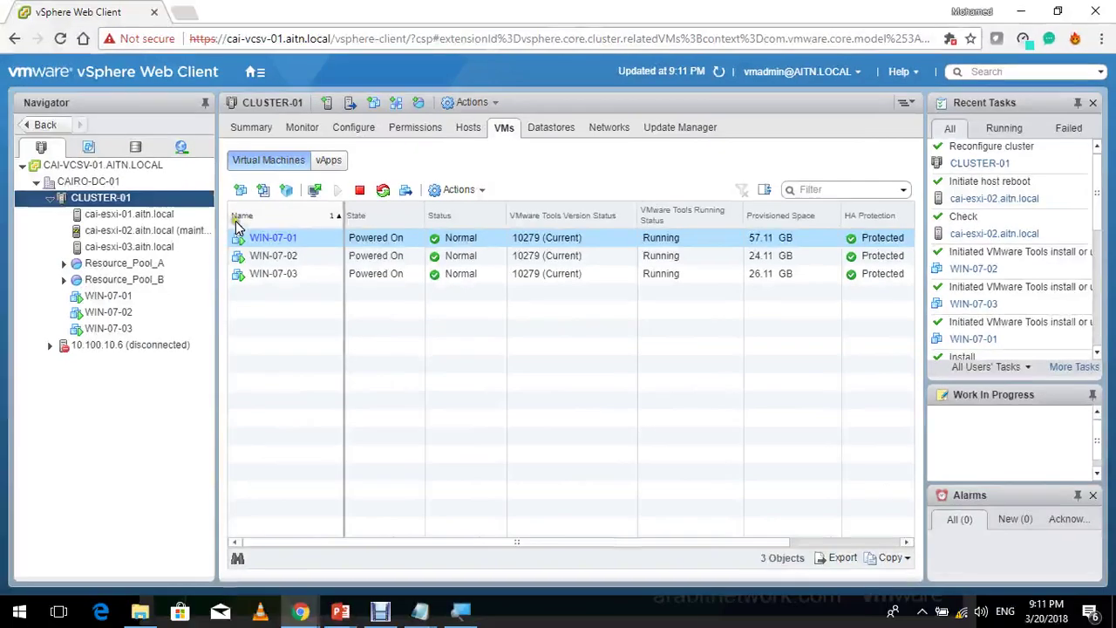
# - Take host cai-esxi-02.aitn.local out of maintenance mode and view its summary for the hypervisor build
pyautogui.click(194, 232)
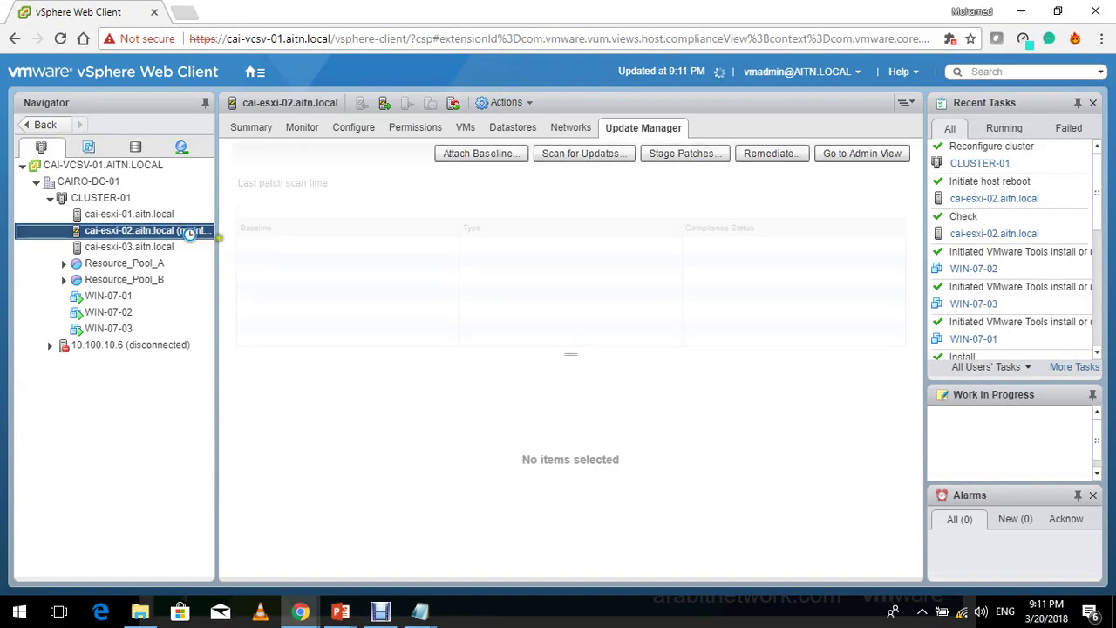
pyautogui.rightClick(192, 231)
pyautogui.moveTo(383, 201)
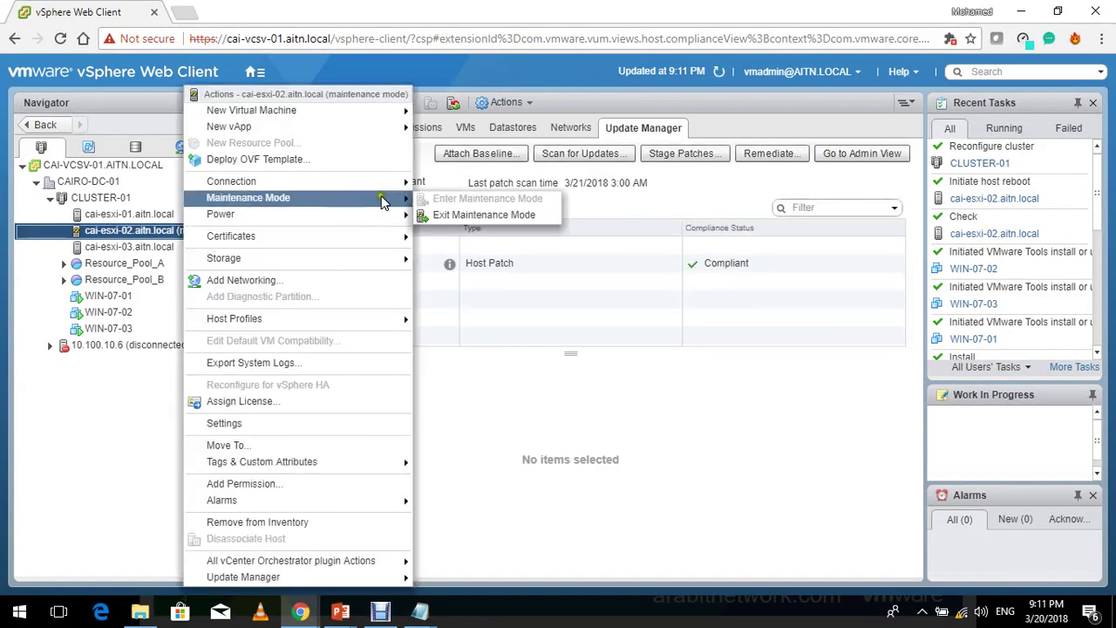
pyautogui.click(515, 213)
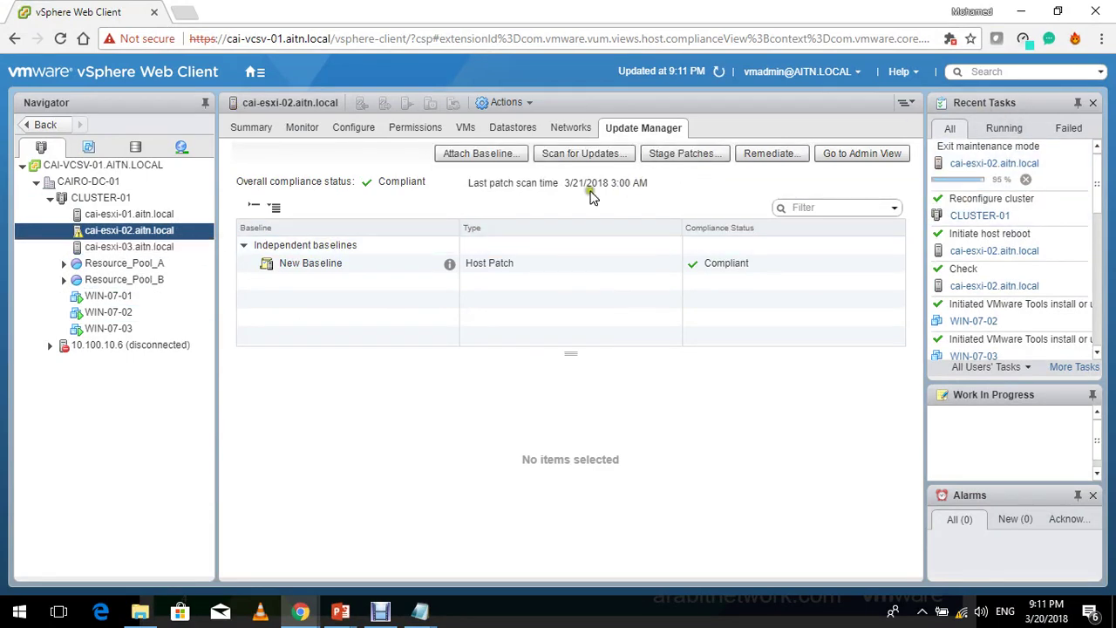
pyautogui.click(758, 359)
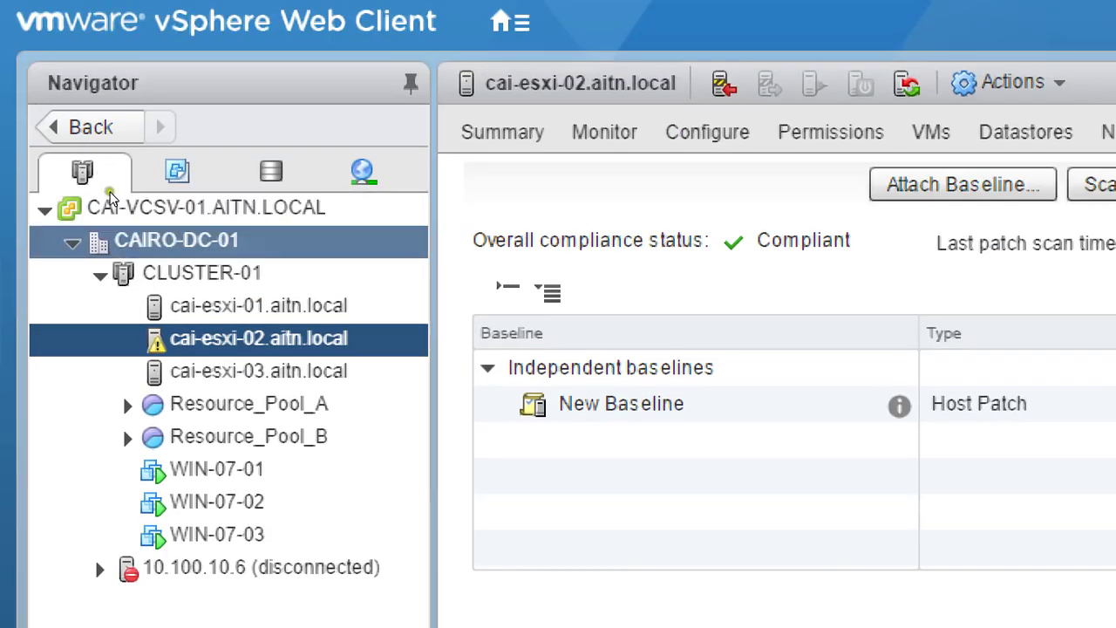
pyautogui.click(247, 138)
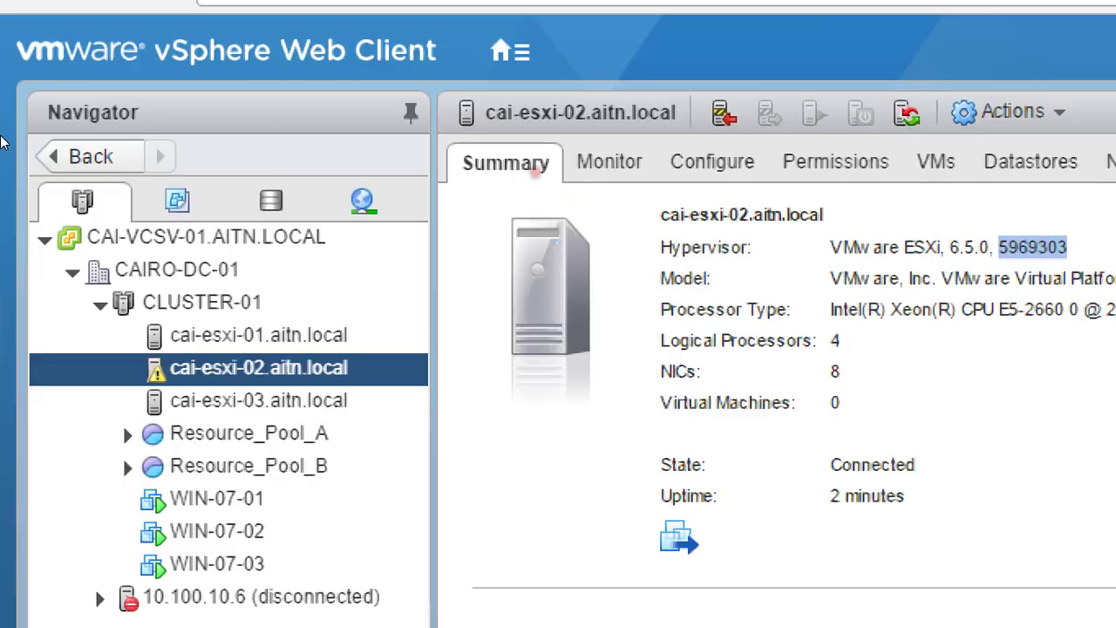
# - Scan the CAIRO-DC-01 datacenter for updates
pyautogui.click(123, 179)
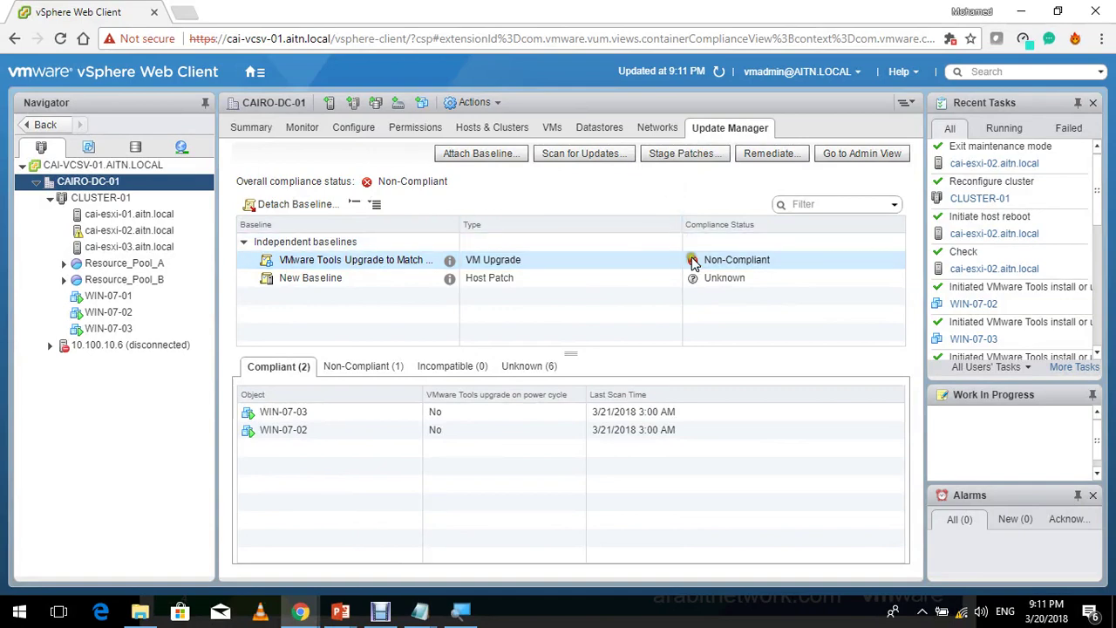
pyautogui.click(597, 154)
pyautogui.click(640, 435)
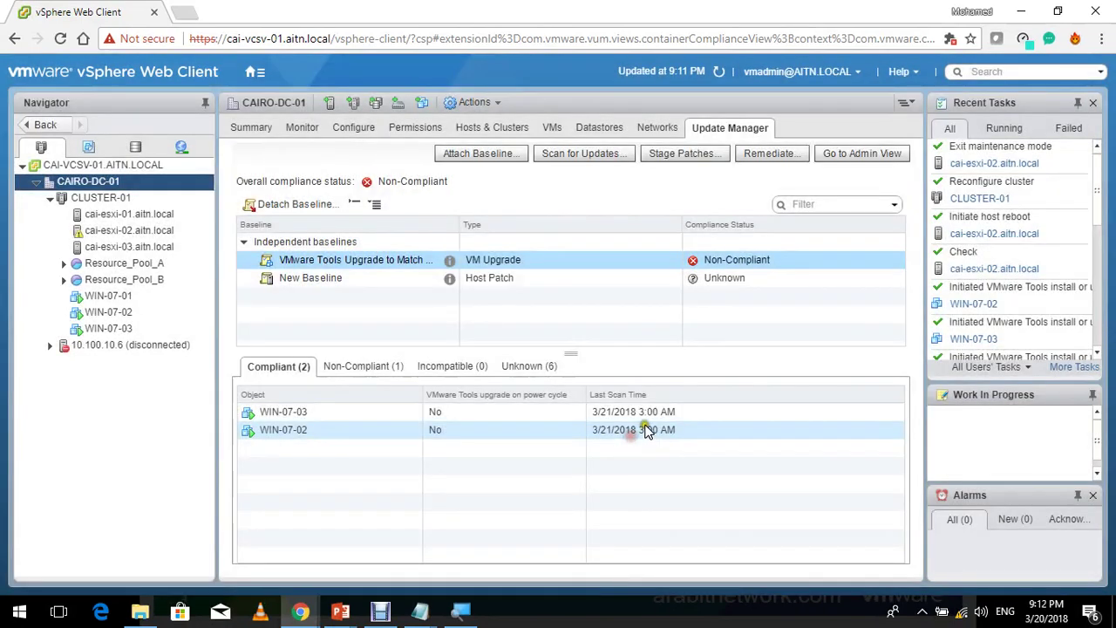
# - Run another scan for updates on CAIRO-DC-01 with the New Baseline host patch baseline selected
pyautogui.click(640, 277)
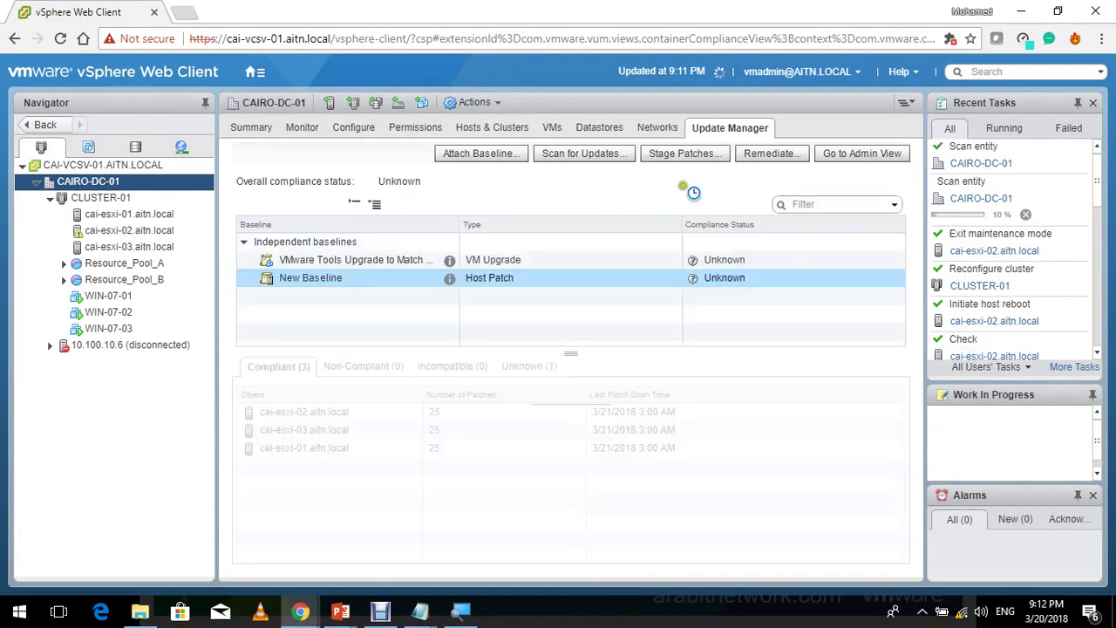
pyautogui.click(565, 154)
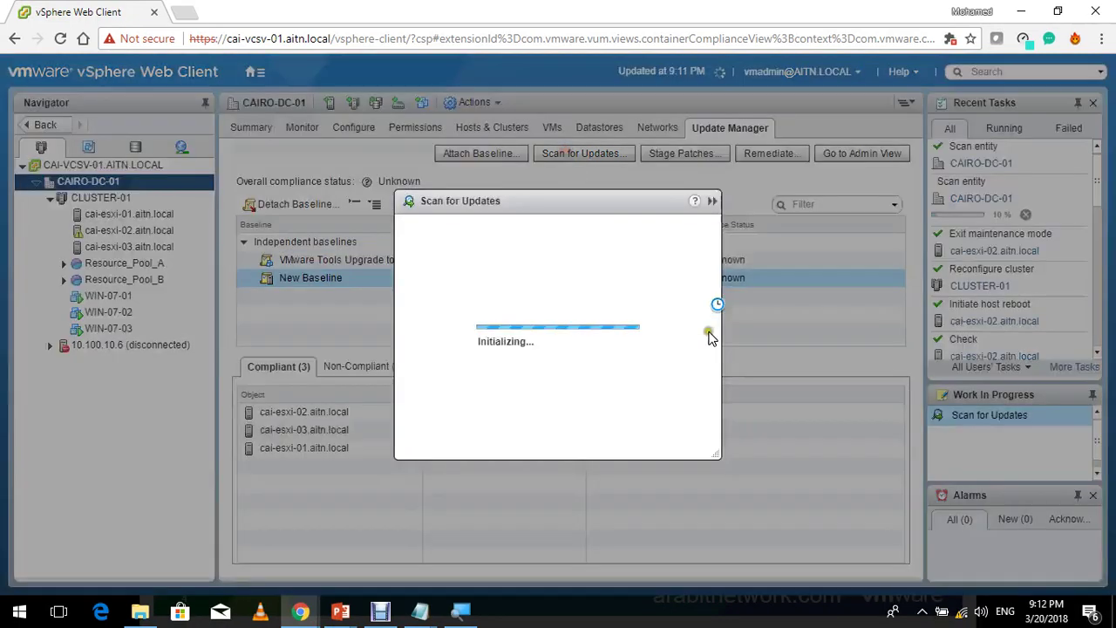
pyautogui.click(629, 434)
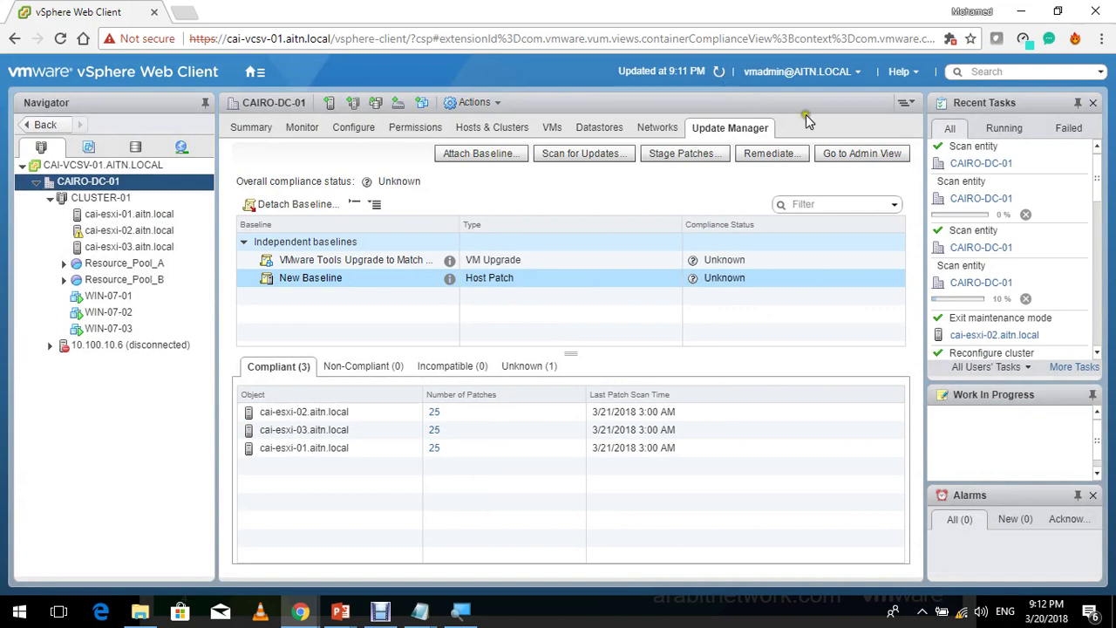
# - Refresh the view and check the objects listed under the VMware Tools upgrade baseline and New Baseline
pyautogui.click(718, 72)
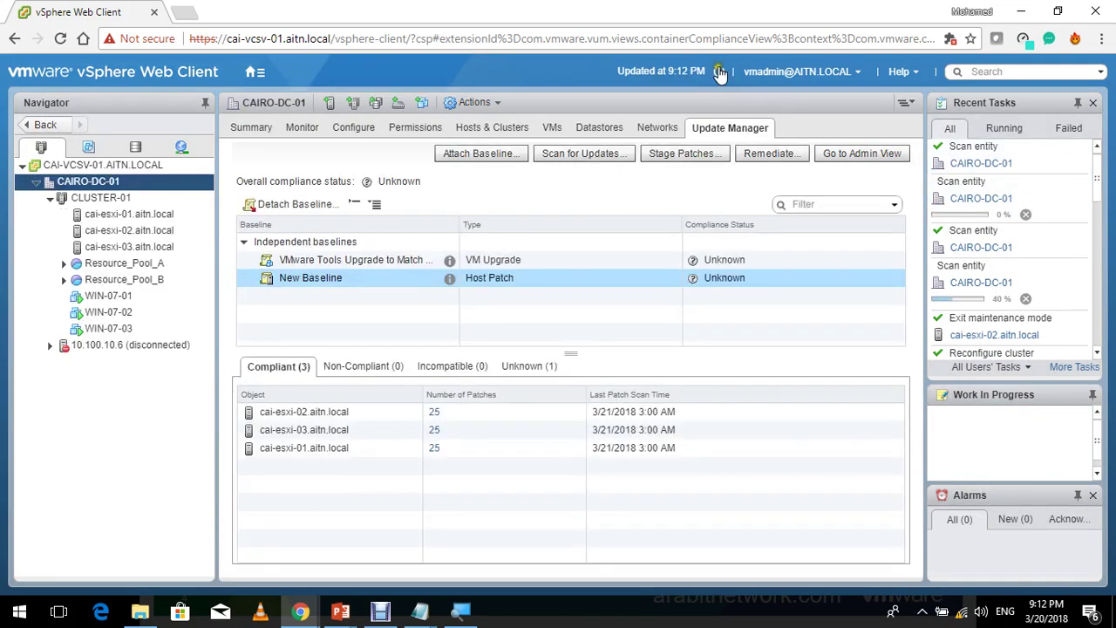
pyautogui.click(719, 72)
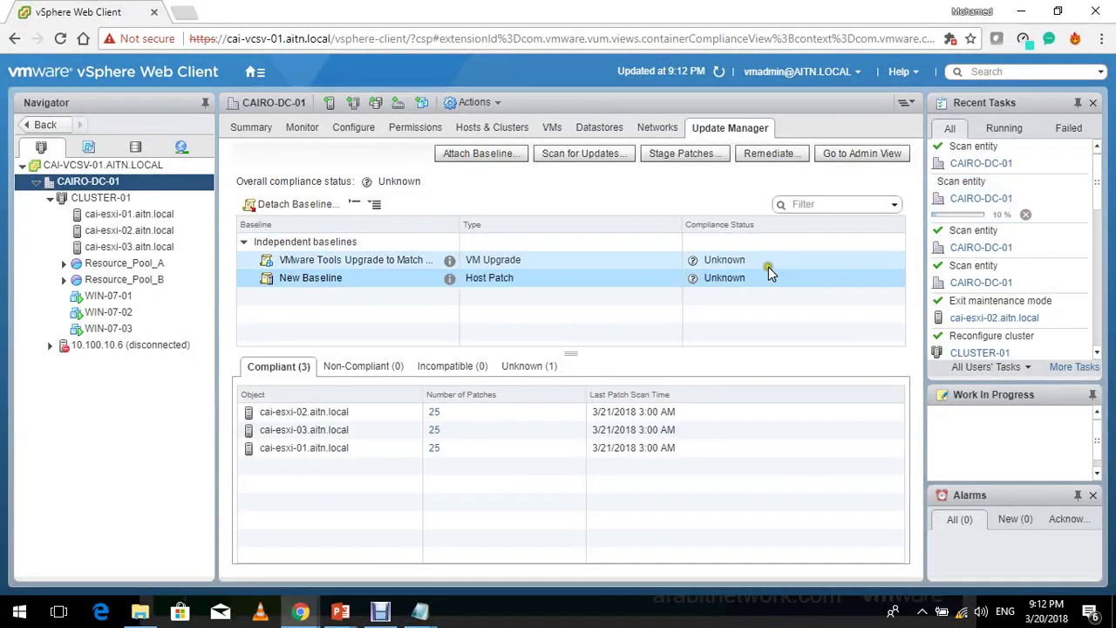
pyautogui.click(497, 260)
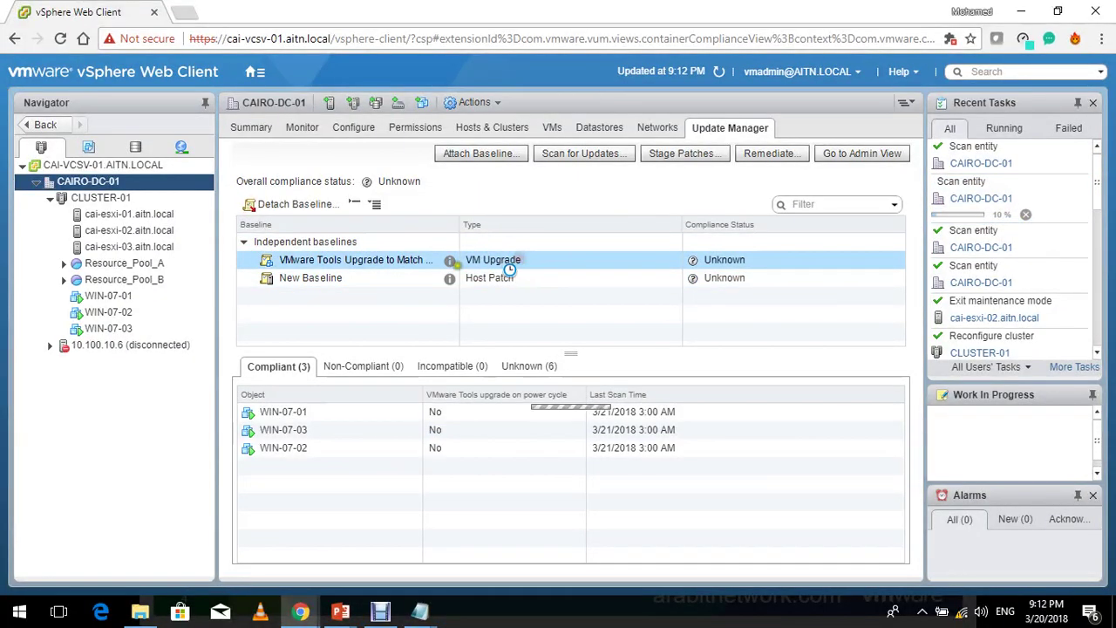
pyautogui.click(401, 279)
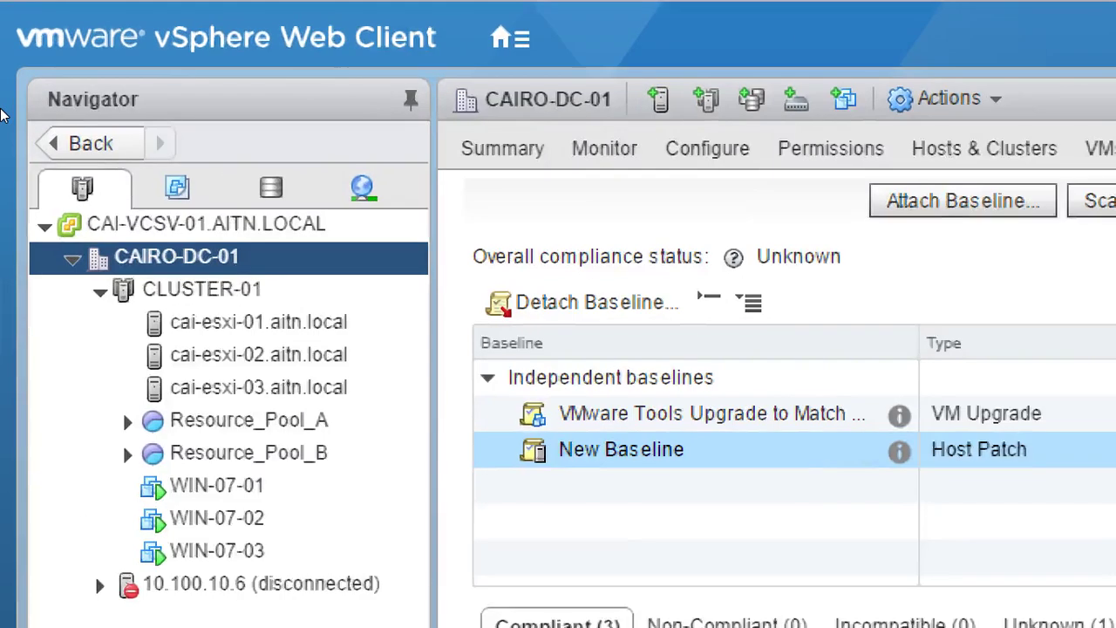
# - Shut down the guest operating system of virtual machine WIN-07-01 from the VMs and Templates inventory
pyautogui.click(91, 144)
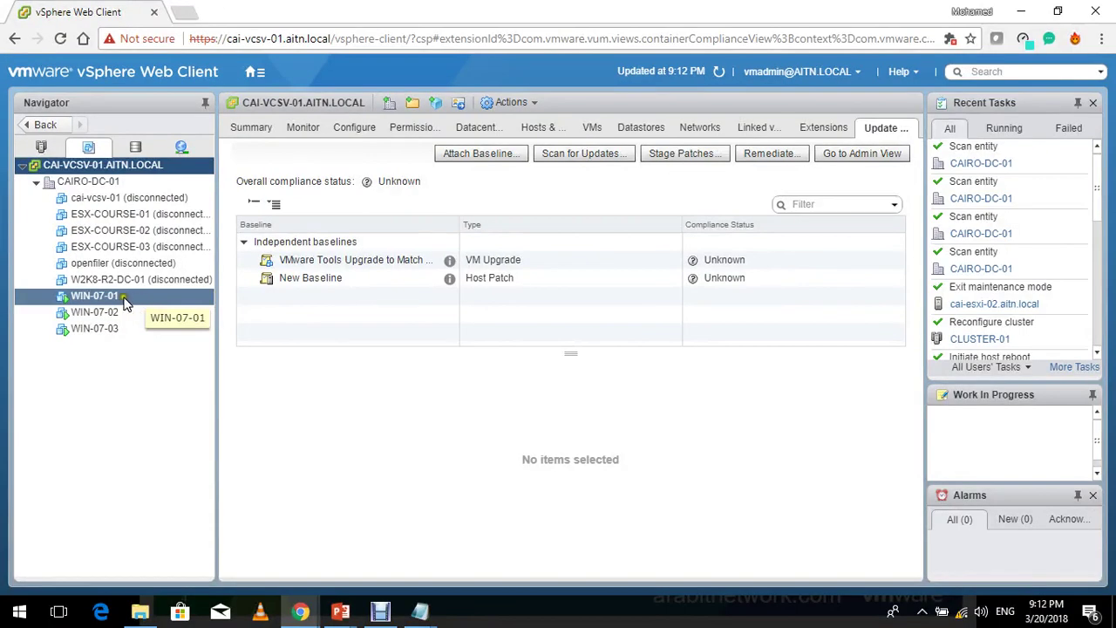
pyautogui.click(106, 298)
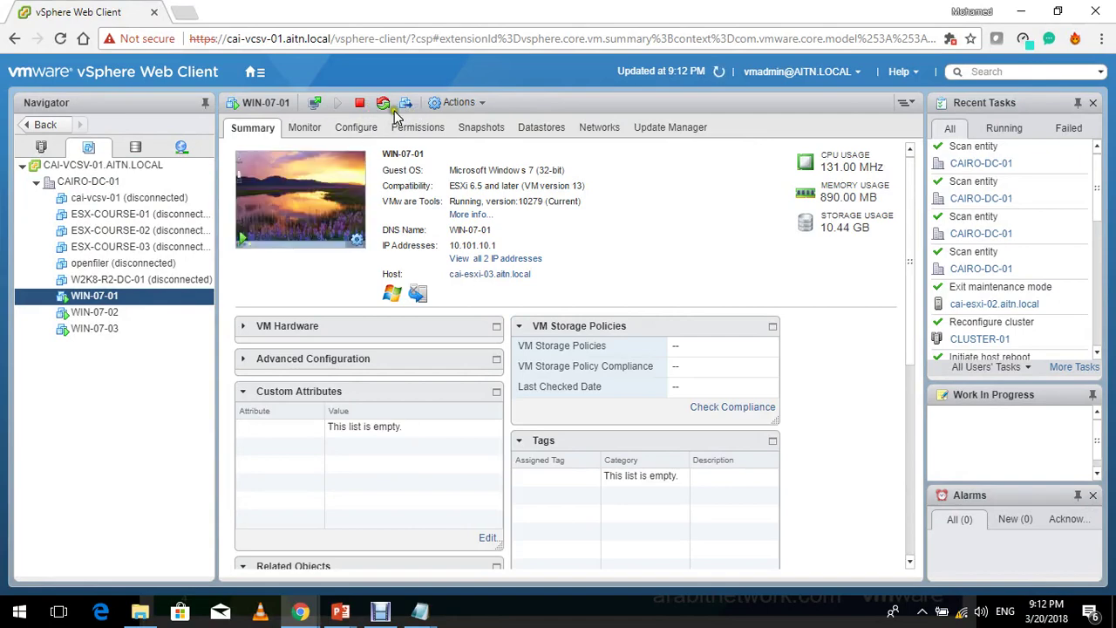
pyautogui.click(360, 104)
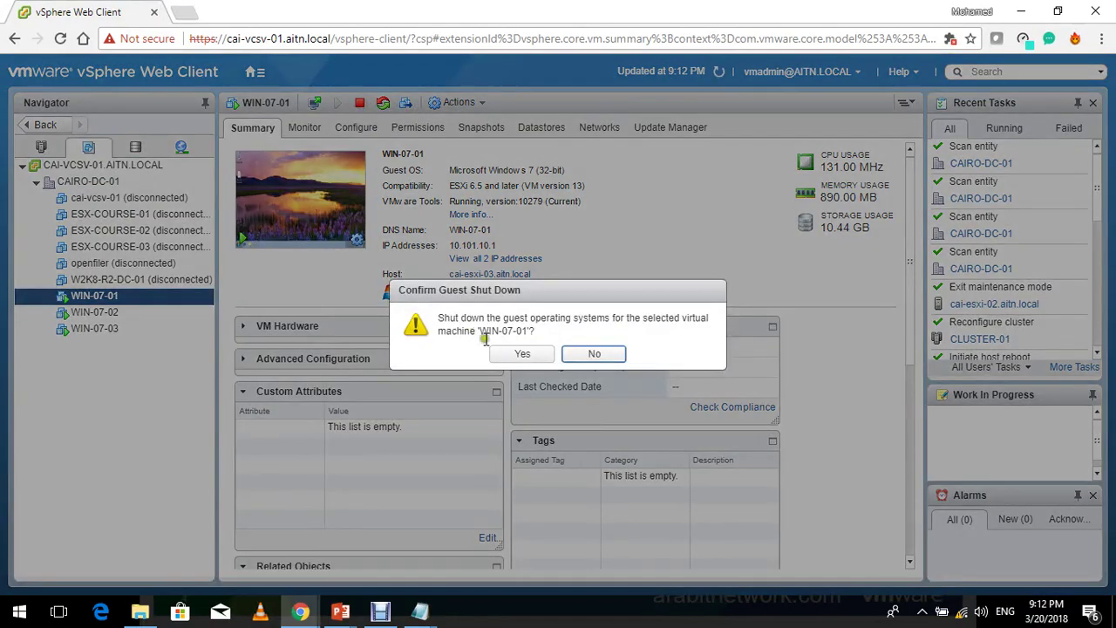
pyautogui.click(529, 351)
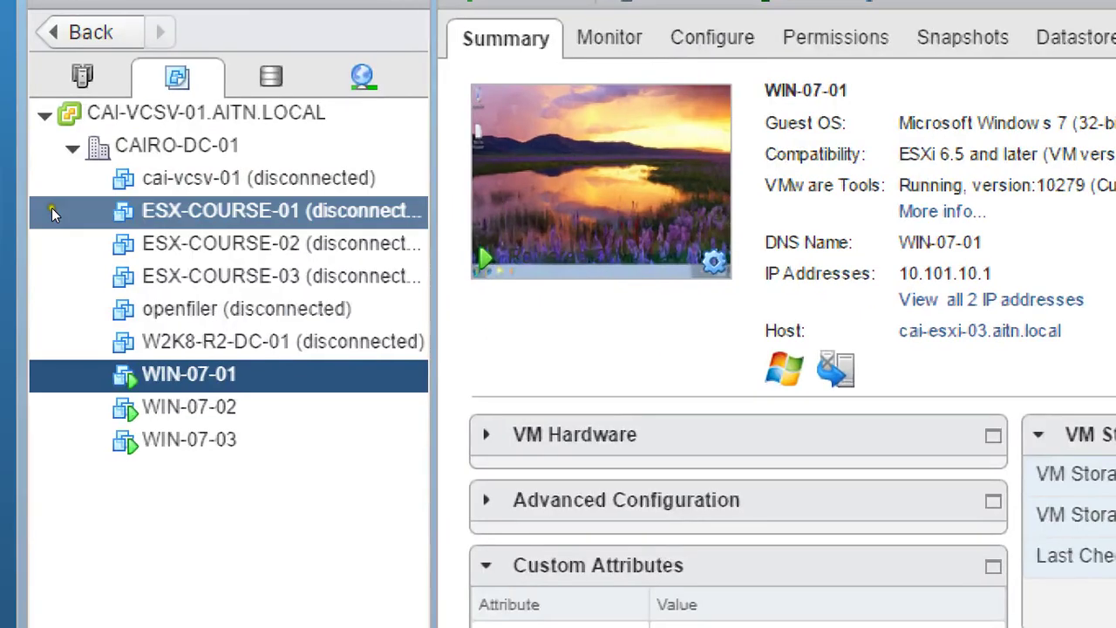
# - Remove the disconnected host 10.100.10.6 from the inventory and refresh the client
pyautogui.hotkey('ctrl', 'alt', '3')
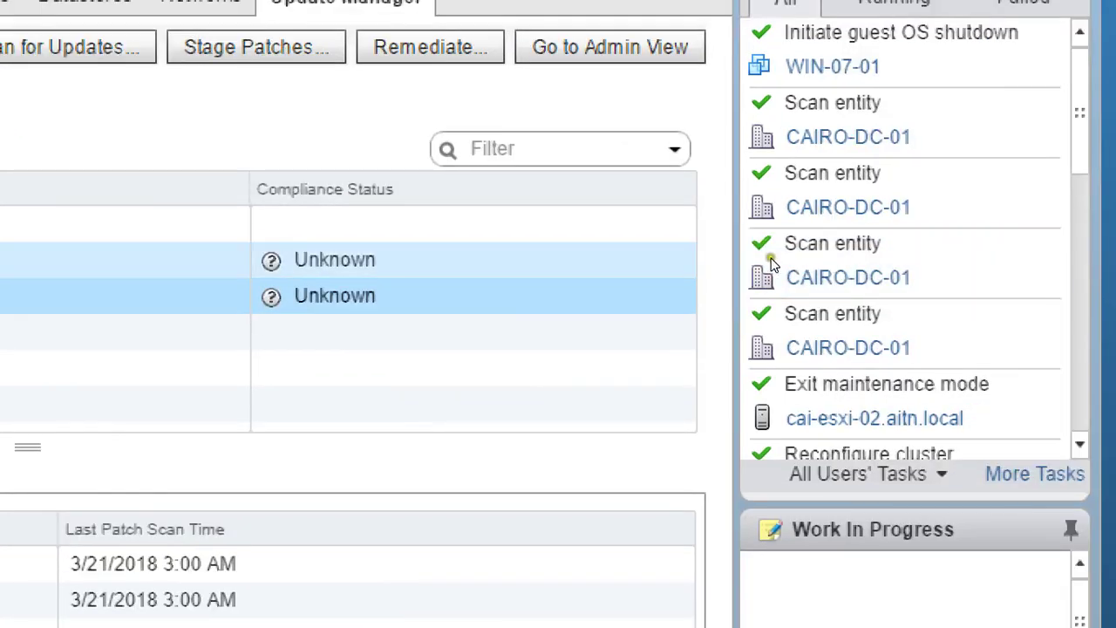
pyautogui.click(608, 228)
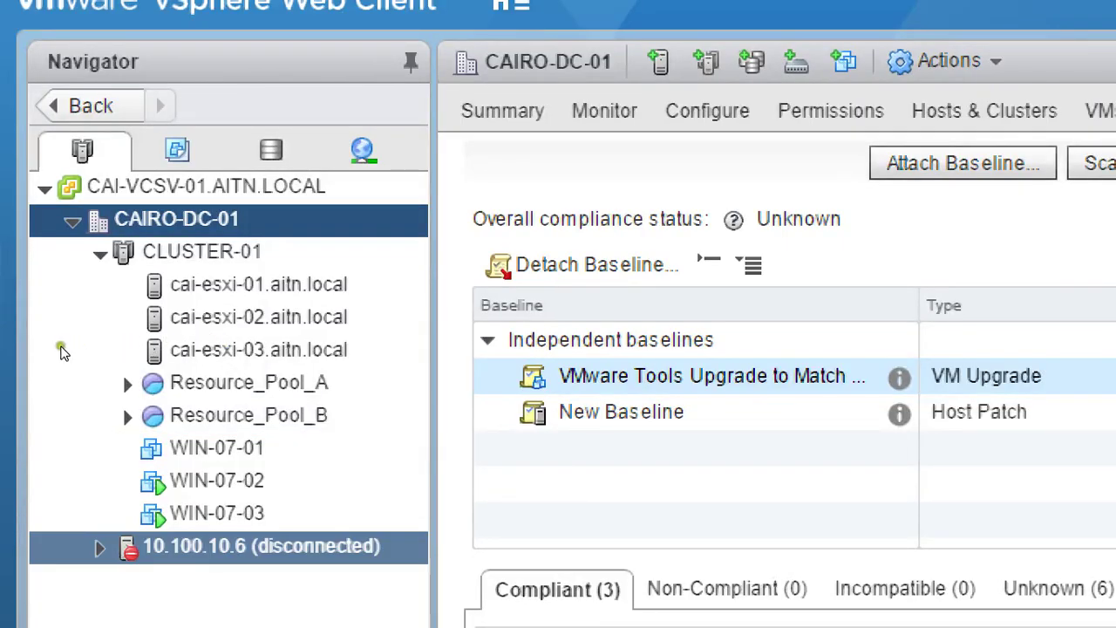
pyautogui.click(99, 548)
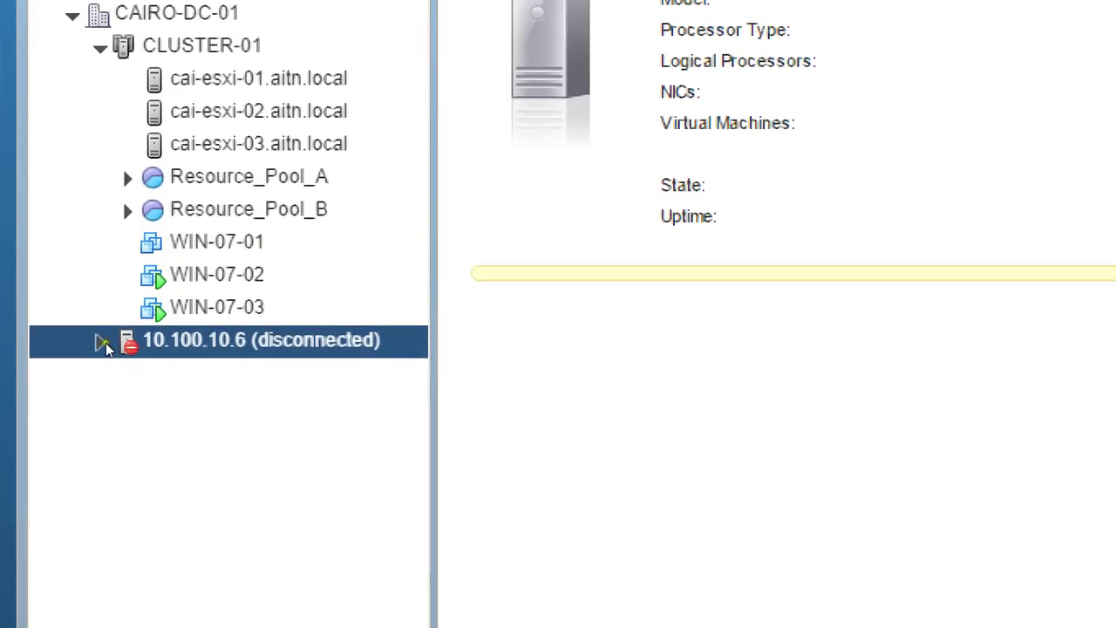
pyautogui.rightClick(99, 347)
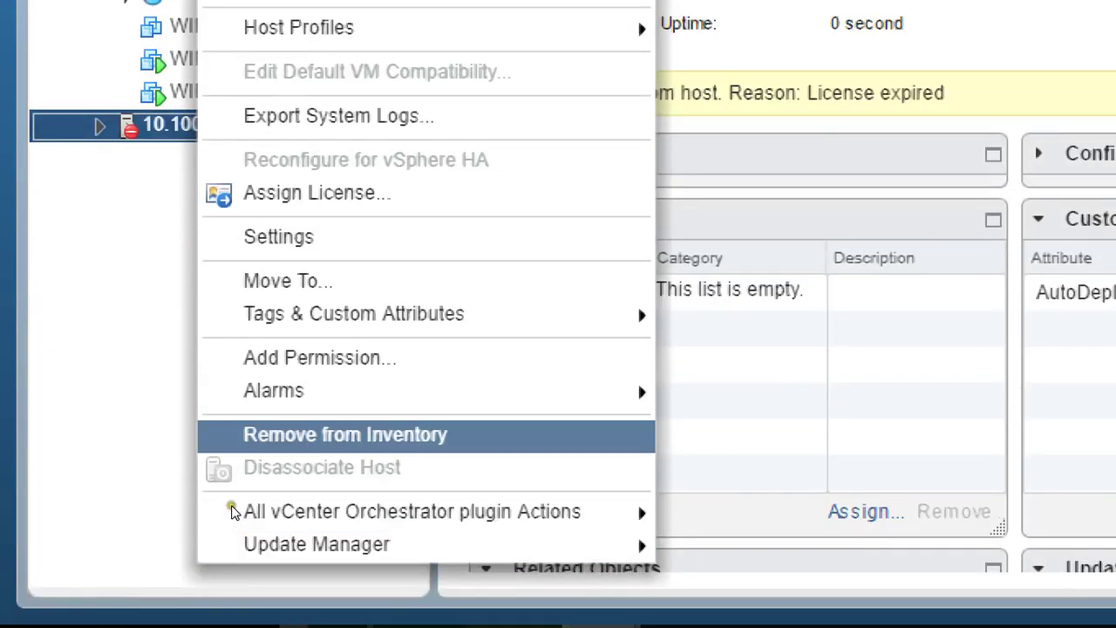
pyautogui.click(236, 493)
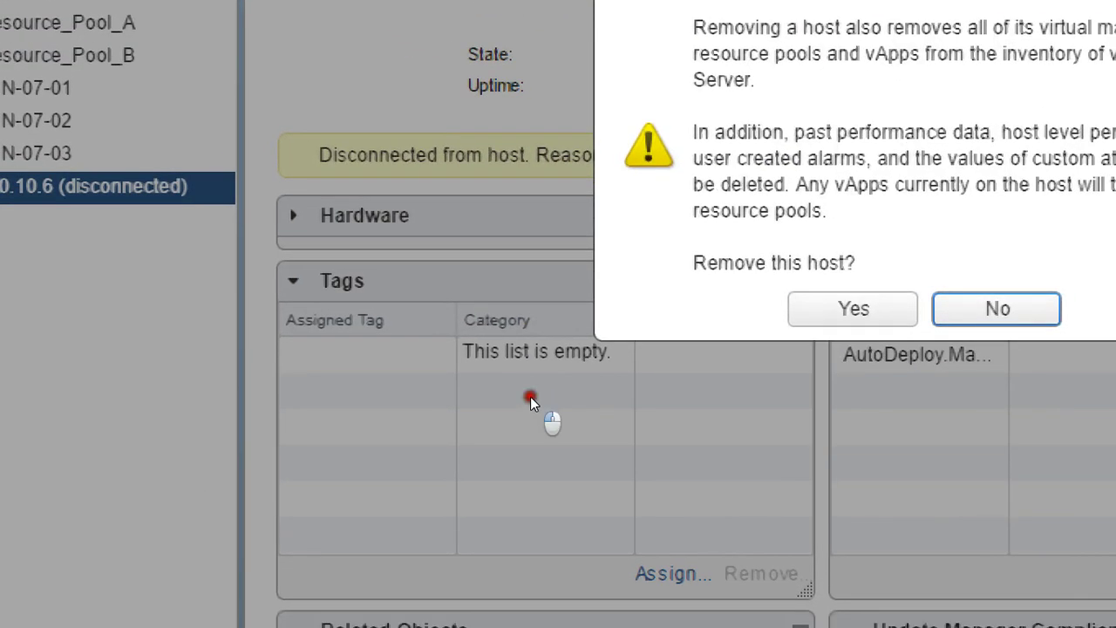
pyautogui.press('Return')
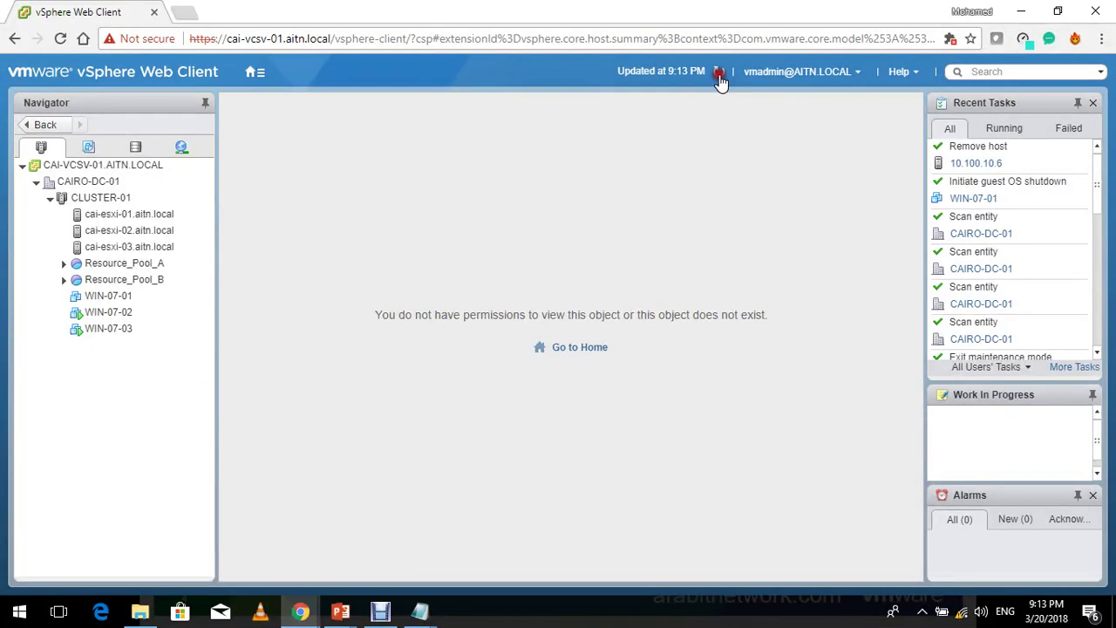
pyautogui.click(719, 72)
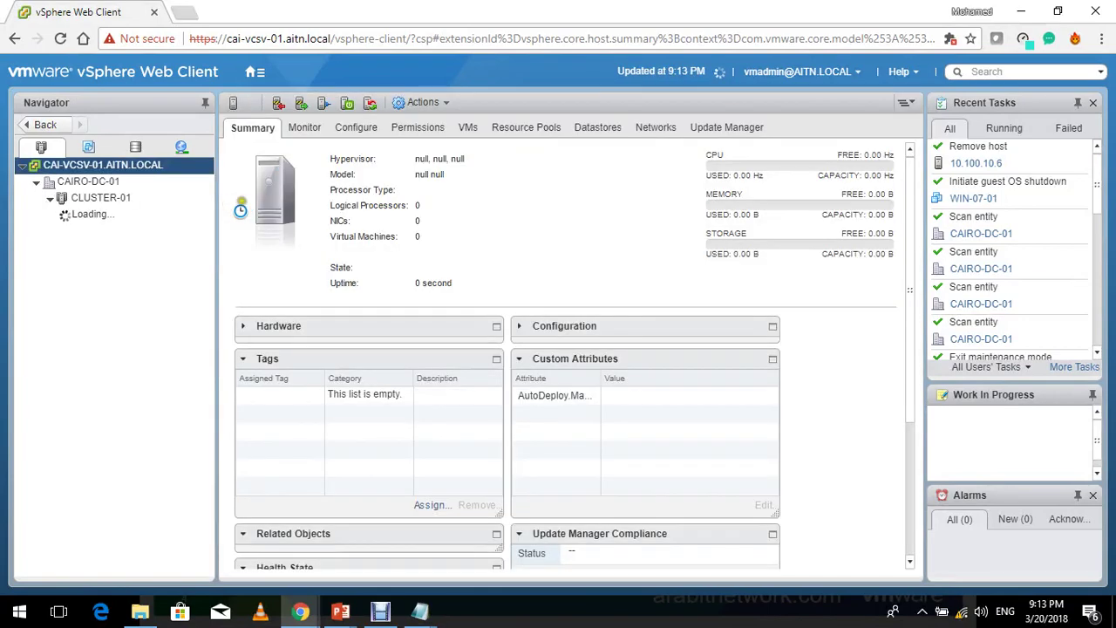
# - Check the compliance of CAIRO-DC-01 against New Baseline and the VMware Tools upgrade baseline
pyautogui.click(211, 183)
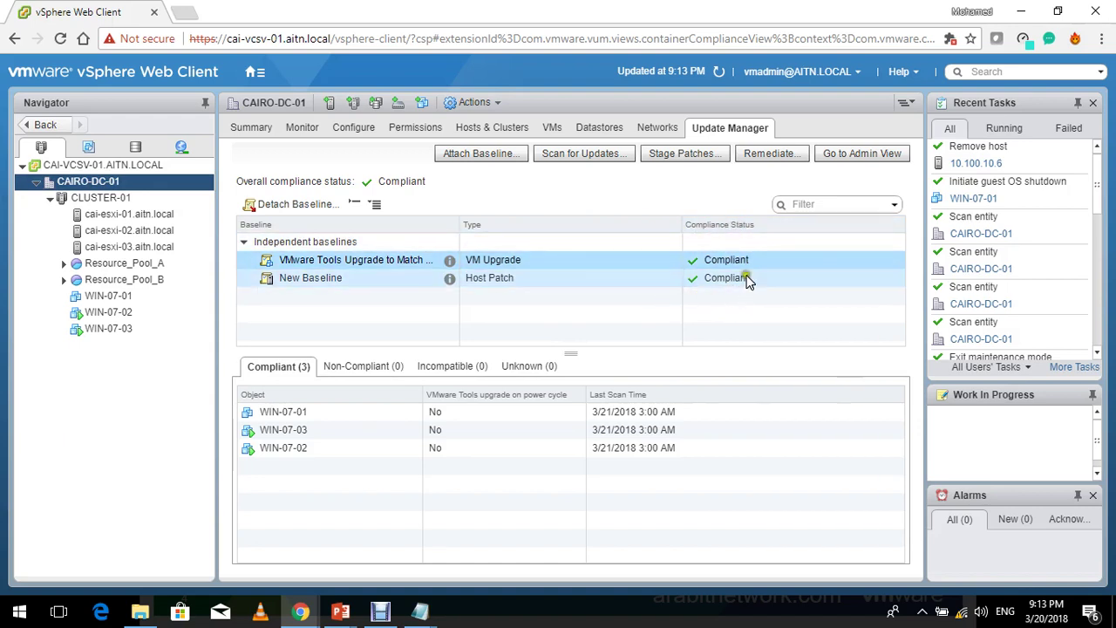
pyautogui.click(381, 278)
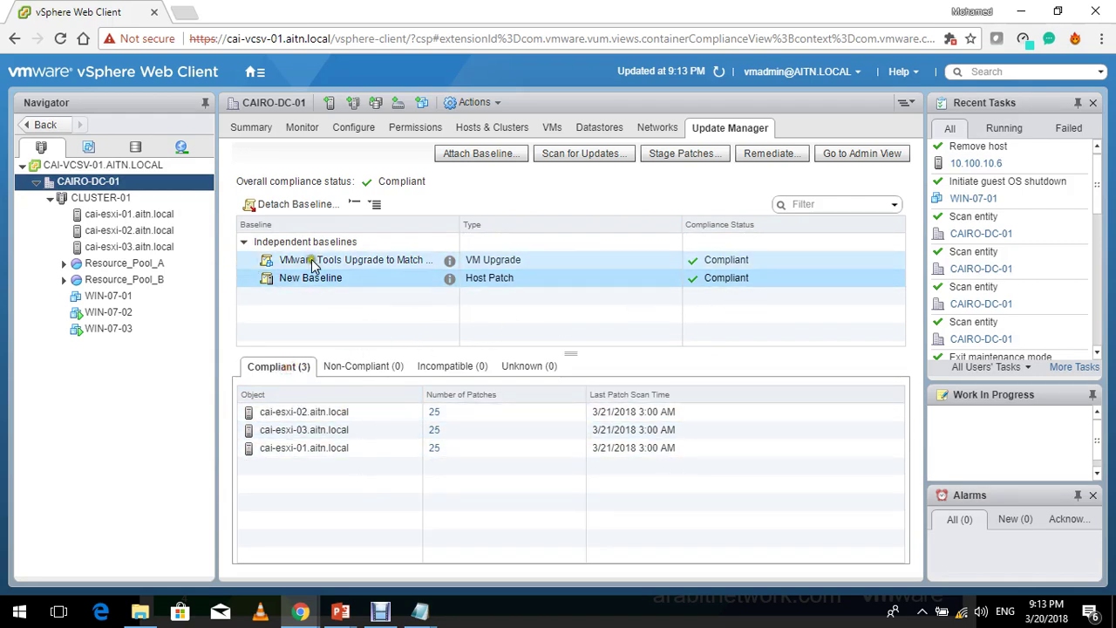
pyautogui.click(344, 265)
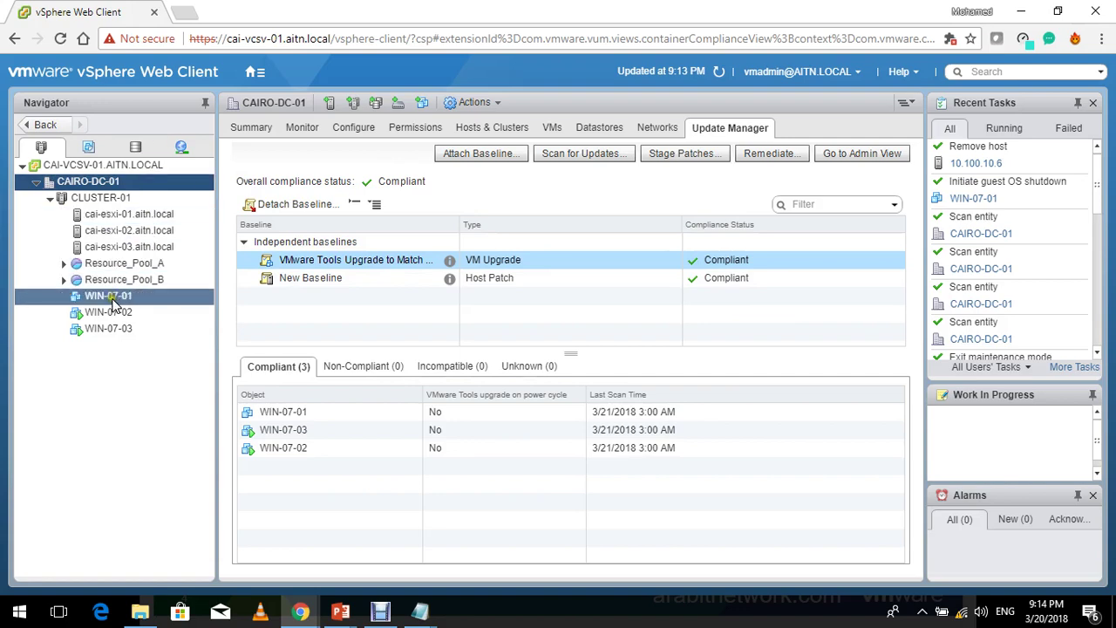
# - Convert the powered-off virtual machine WIN-07-01 to a template
pyautogui.click(142, 295)
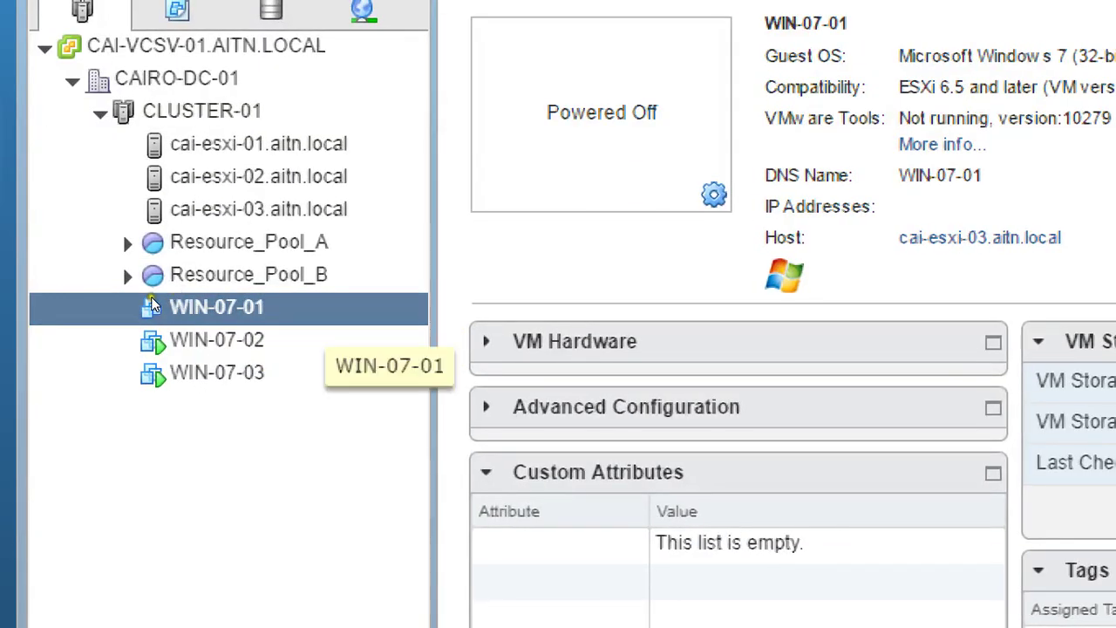
pyautogui.rightClick(162, 304)
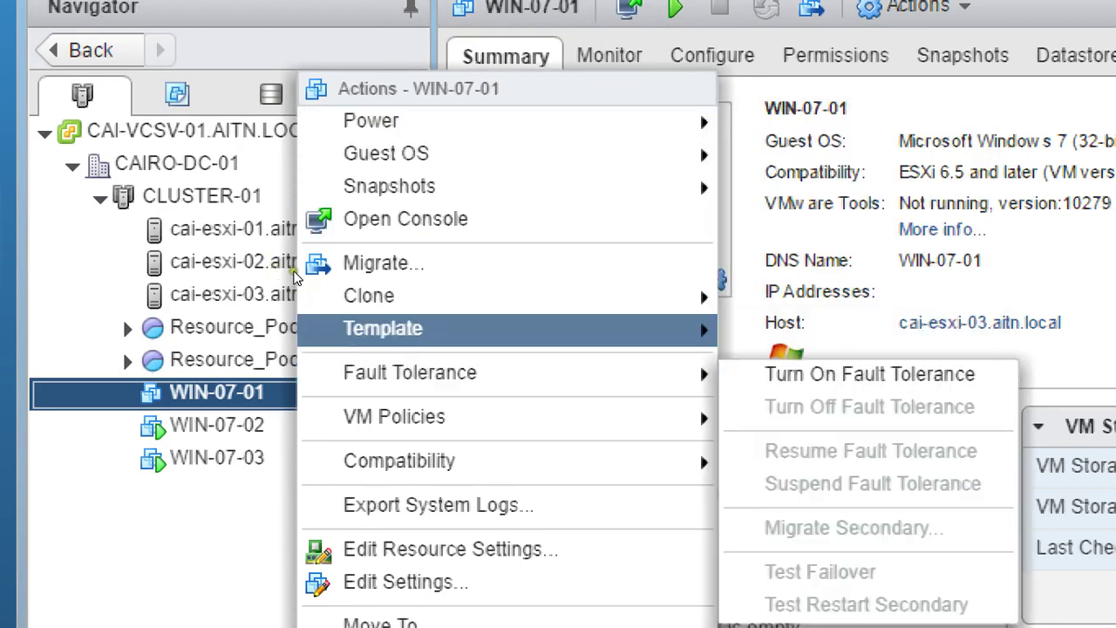
pyautogui.press('Right')
pyautogui.press('Return')
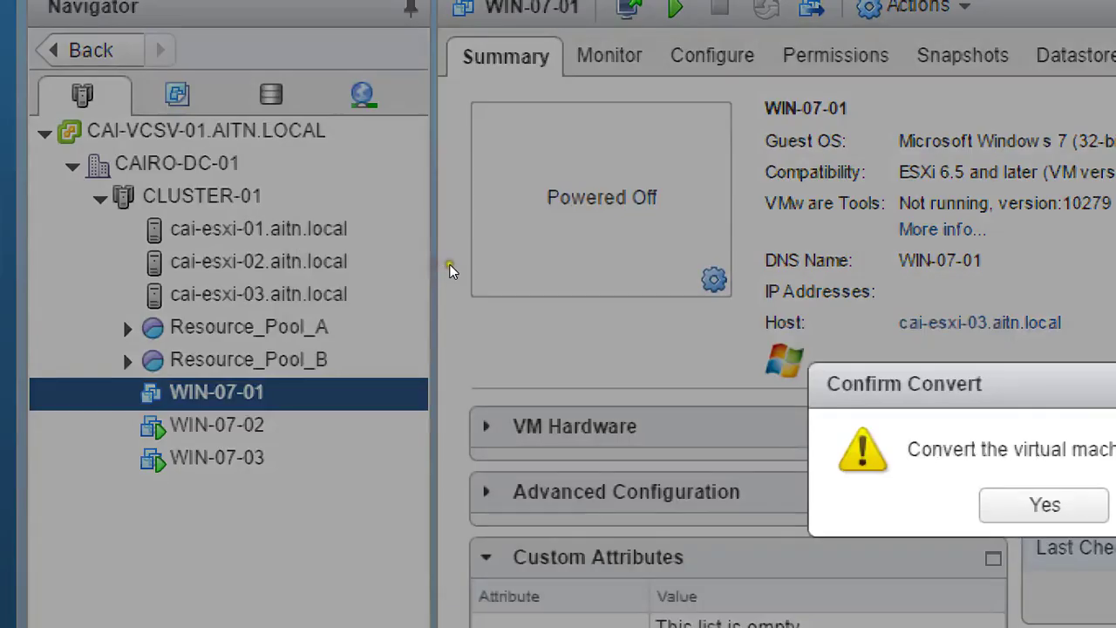
pyautogui.press('Tab')
pyautogui.press('Return')
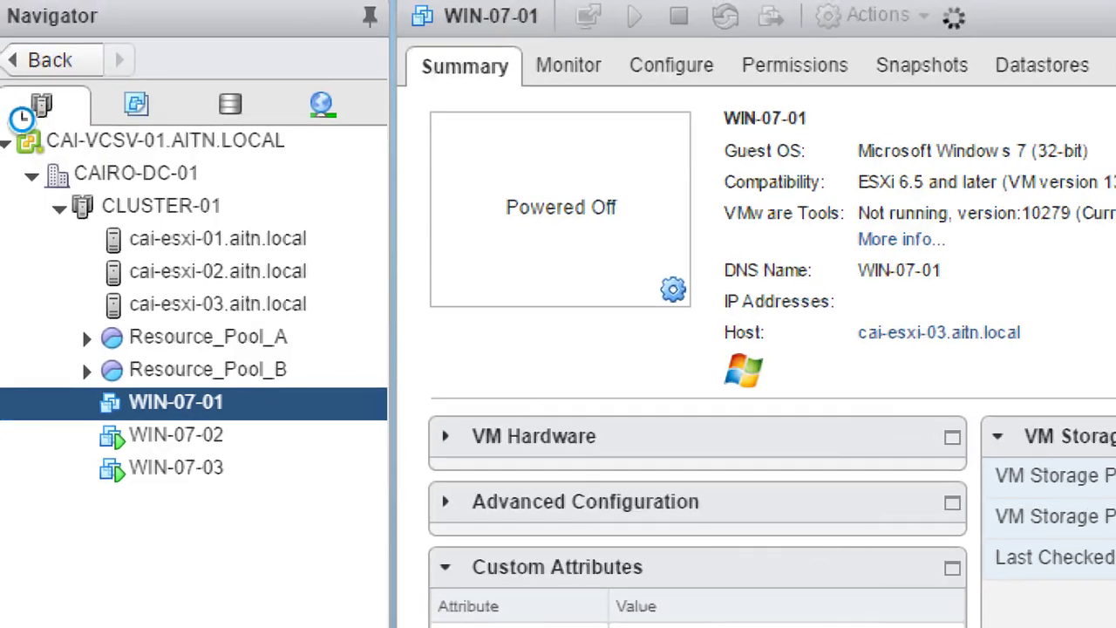
# - Locate the WIN-07-01 template in the VMs and Templates inventory, and view its available actions and summary
pyautogui.click(136, 104)
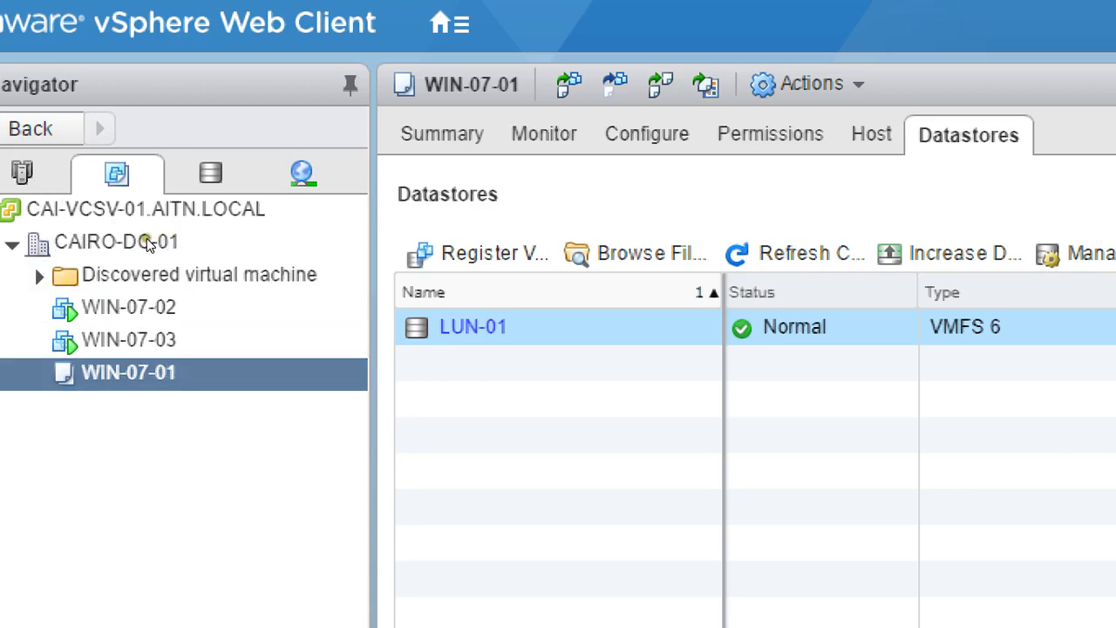
pyautogui.rightClick(173, 373)
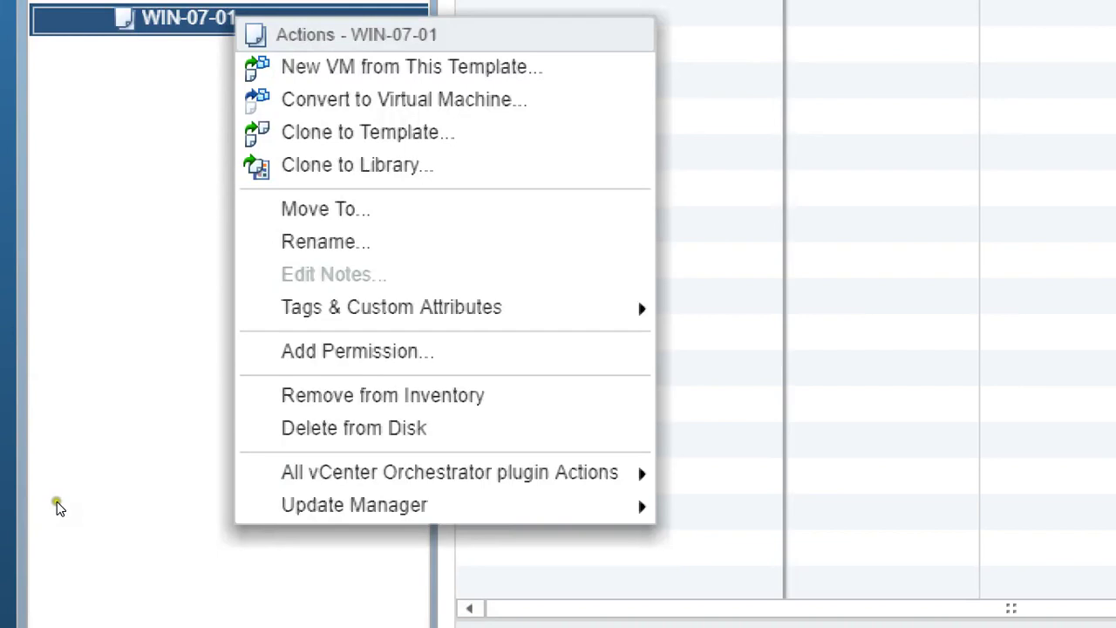
pyautogui.moveTo(288, 501)
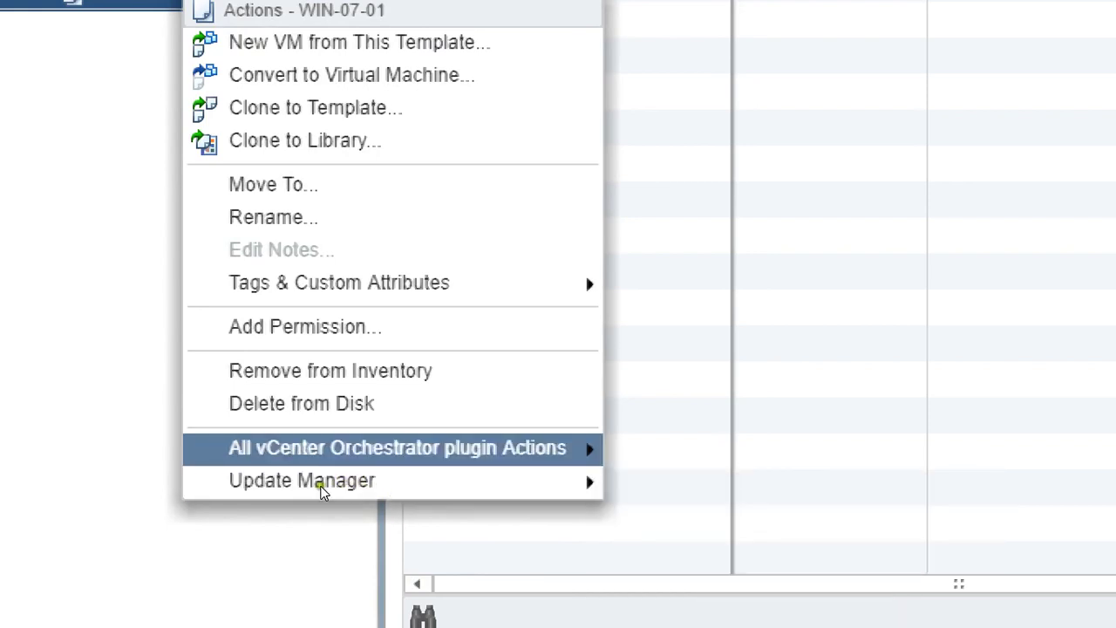
pyautogui.moveTo(273, 494)
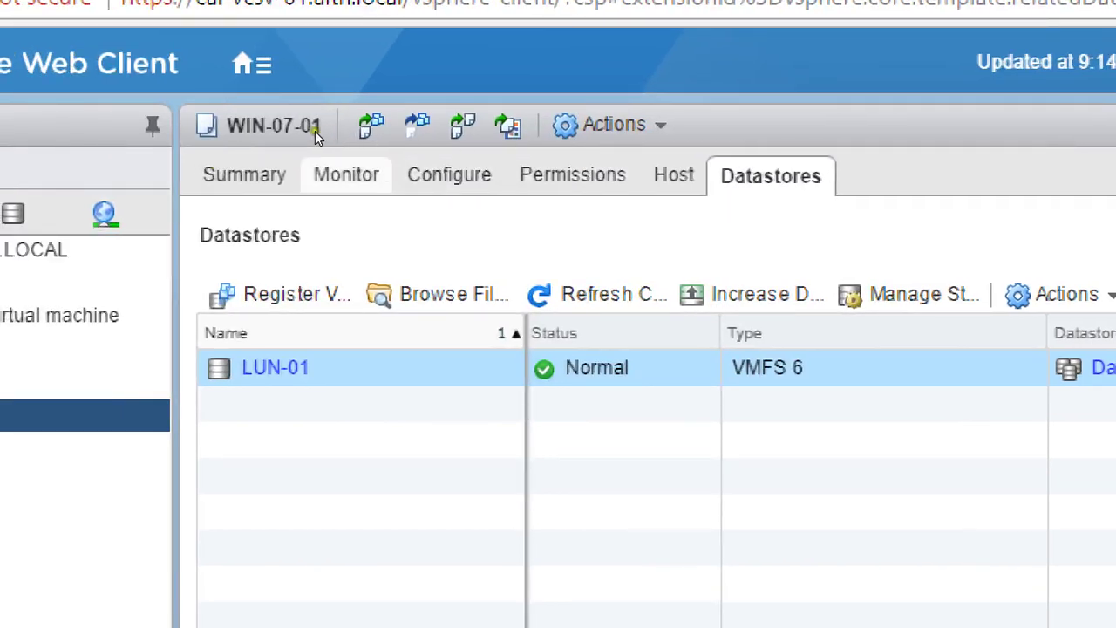
pyautogui.click(250, 125)
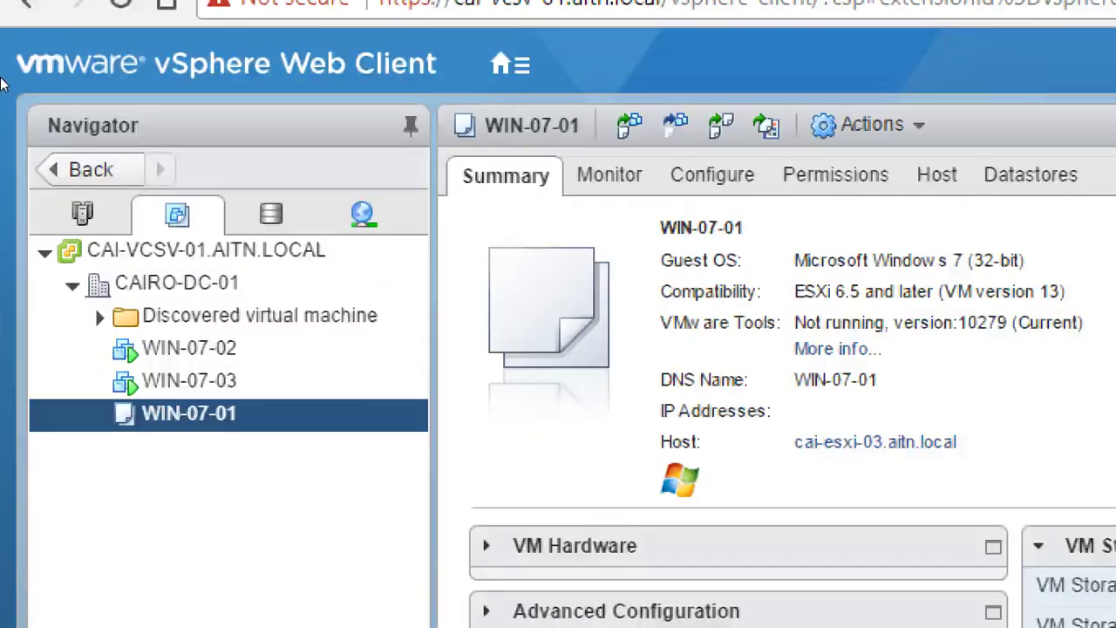
pyautogui.hotkey('ctrl', 'alt', '3')
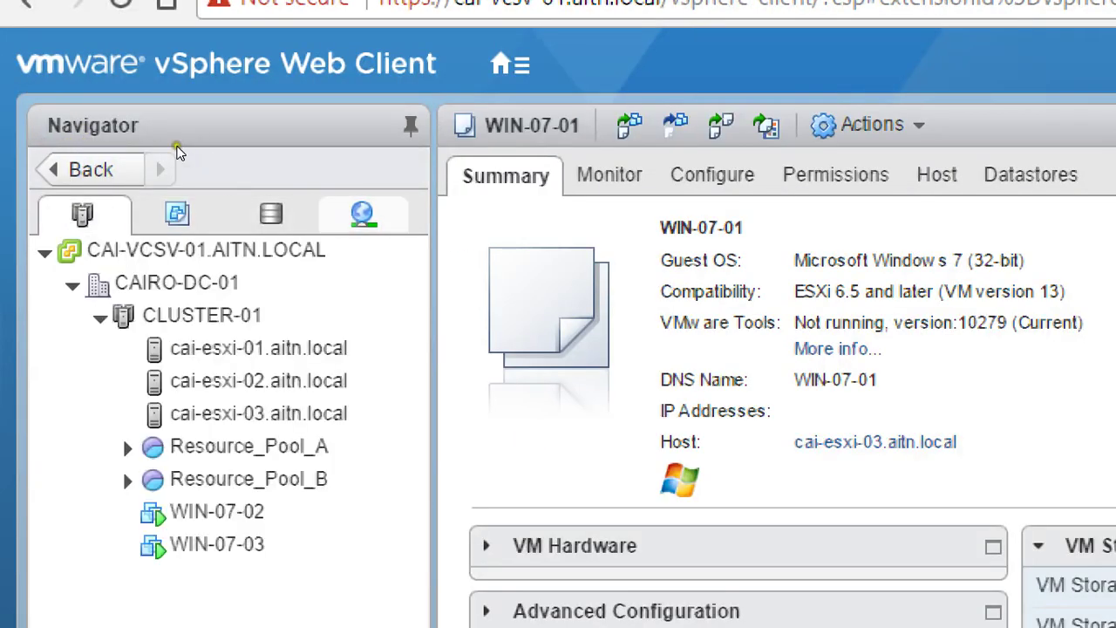
pyautogui.hotkey('ctrl', 'alt', '4')
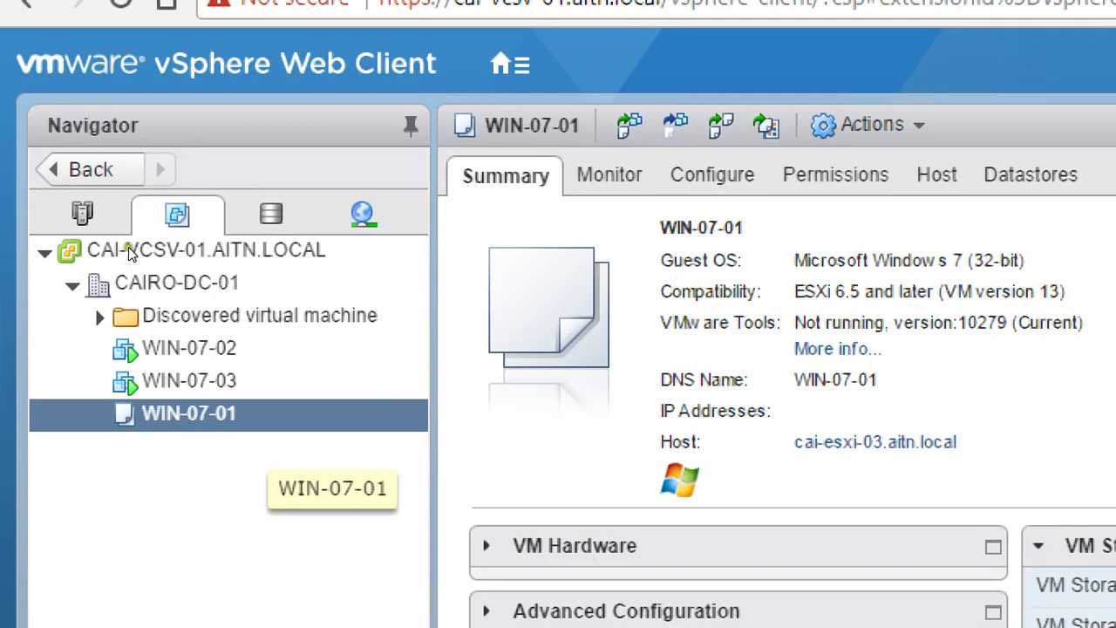
# - Attach the predefined VMware Tools Upgrade to Match Host baseline to the WIN-07-01 template and refresh the client
pyautogui.press('Menu')
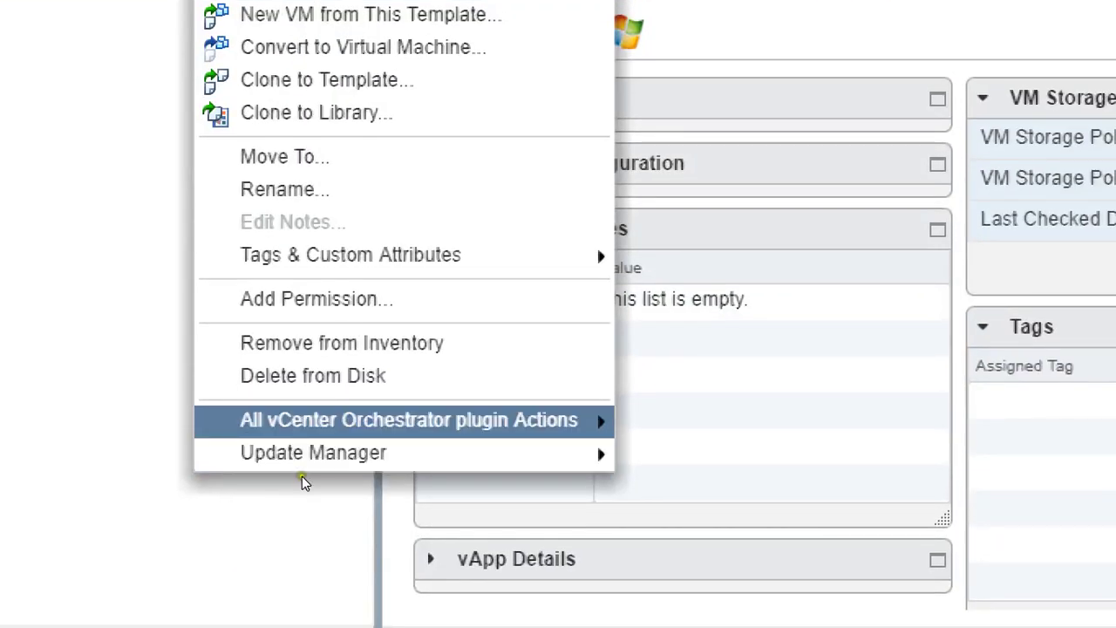
pyautogui.moveTo(314, 453)
pyautogui.press('Right')
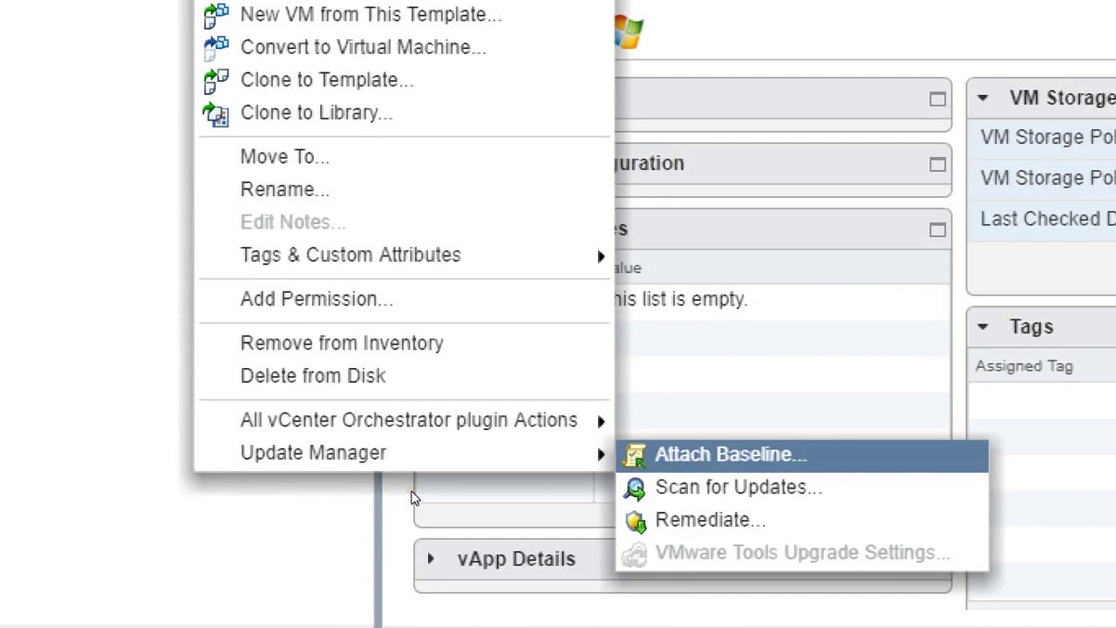
pyautogui.press('Return')
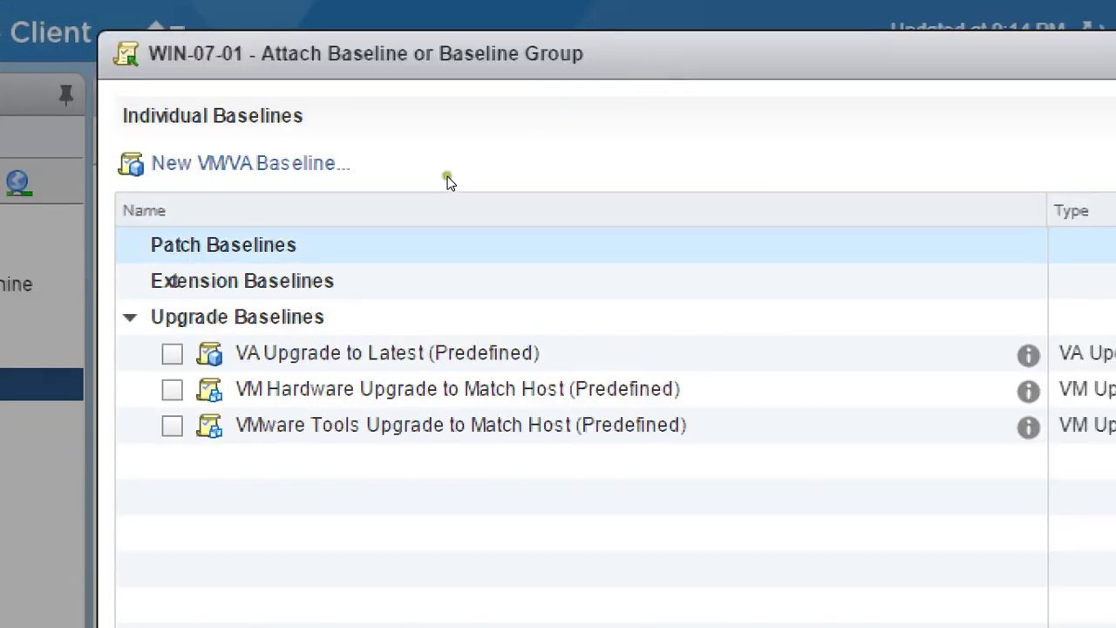
pyautogui.click(252, 436)
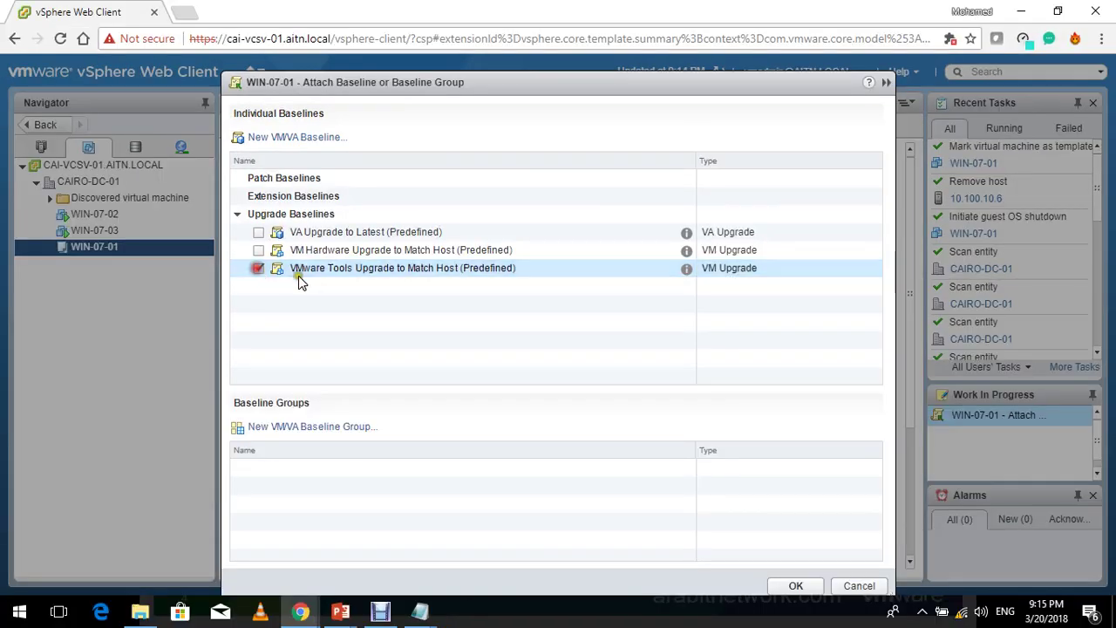
pyautogui.click(791, 587)
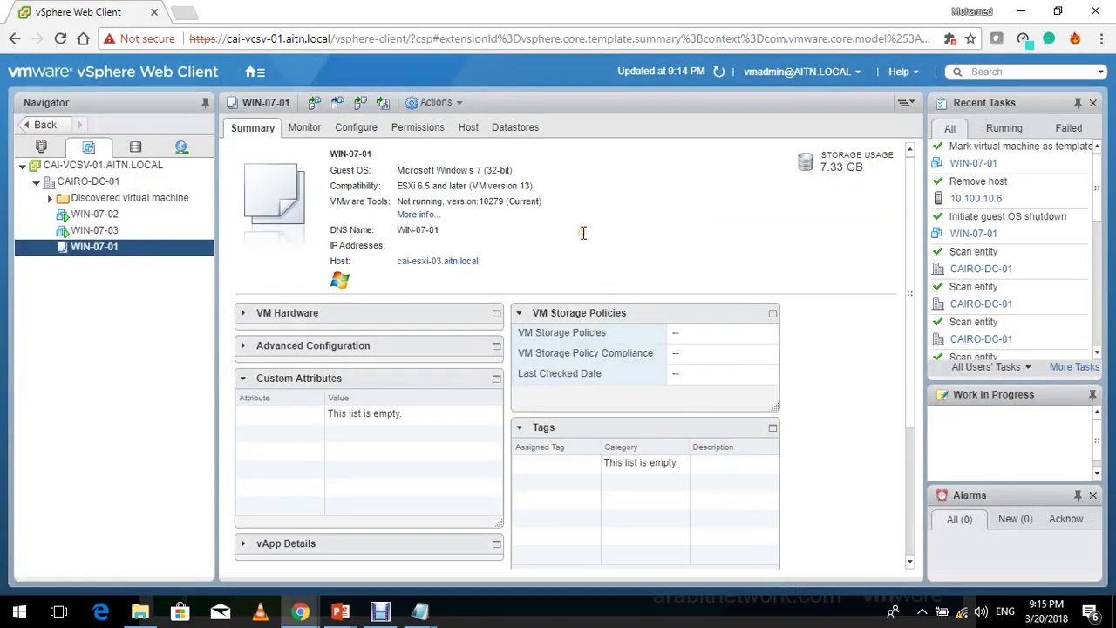
pyautogui.click(718, 73)
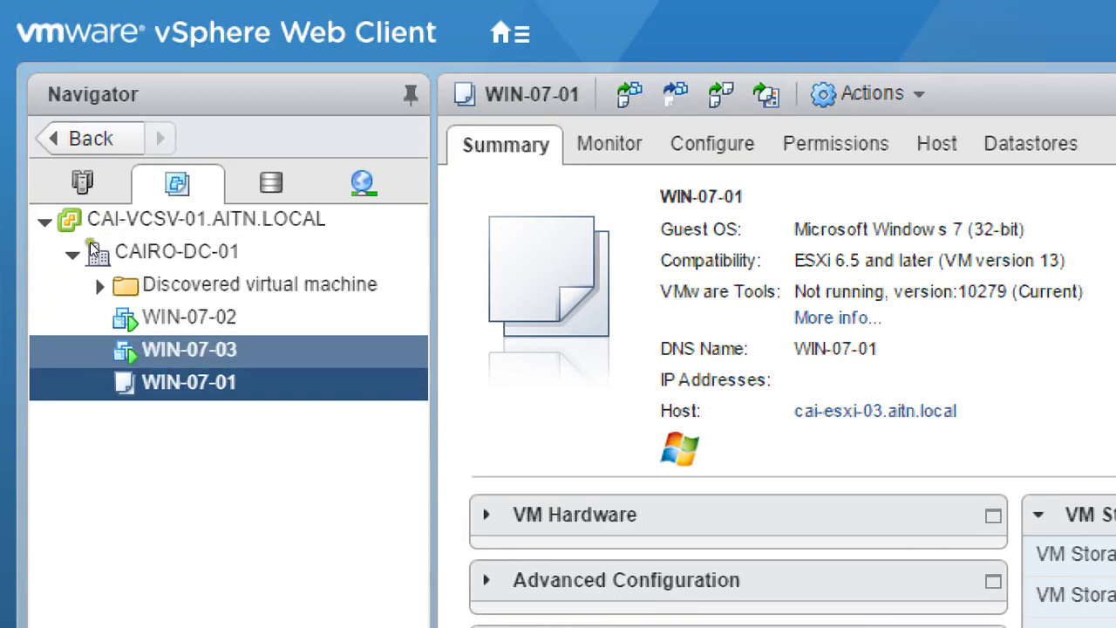
# - Examine the Update Manager actions available for the WIN-07-01 template
pyautogui.rightClick(167, 385)
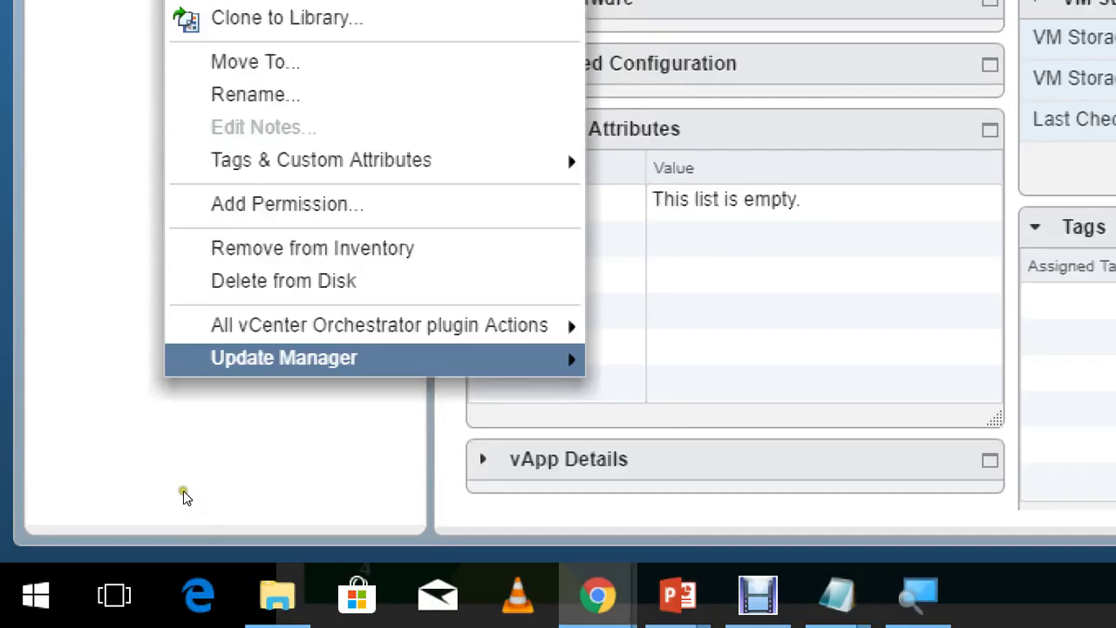
pyautogui.press('Down')
pyautogui.press('Right')
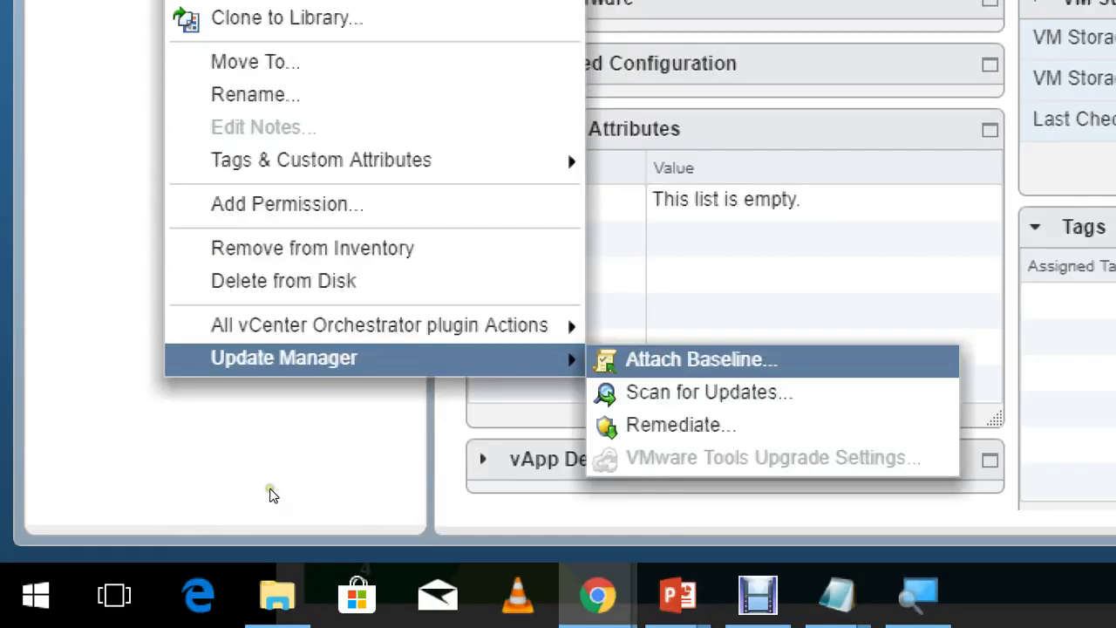
pyautogui.press('Down')
pyautogui.press('Down')
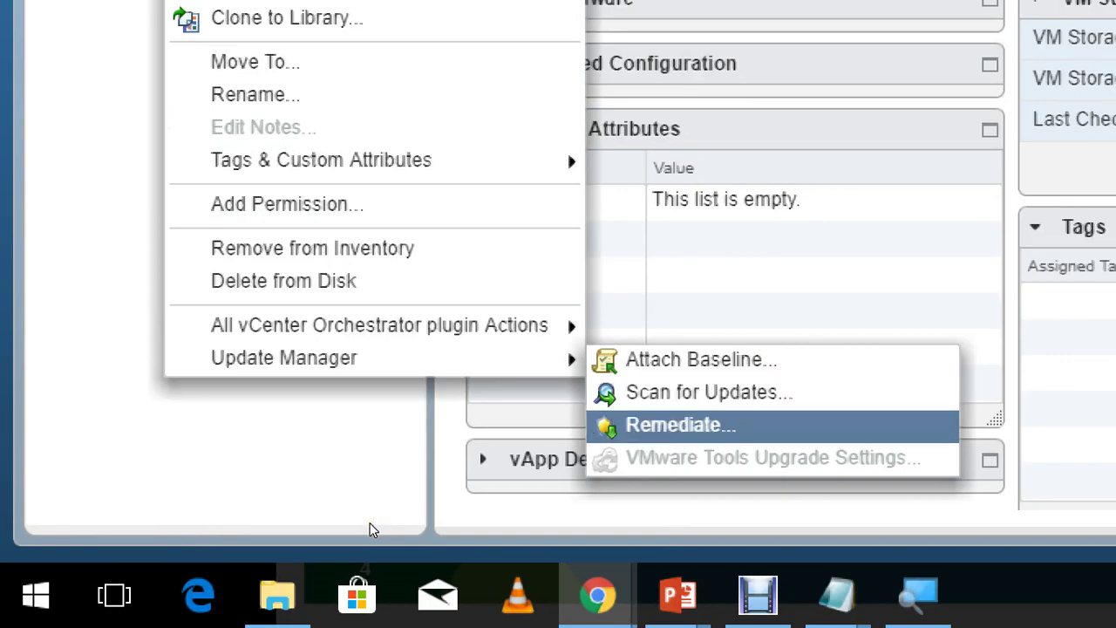
pyautogui.press('Escape')
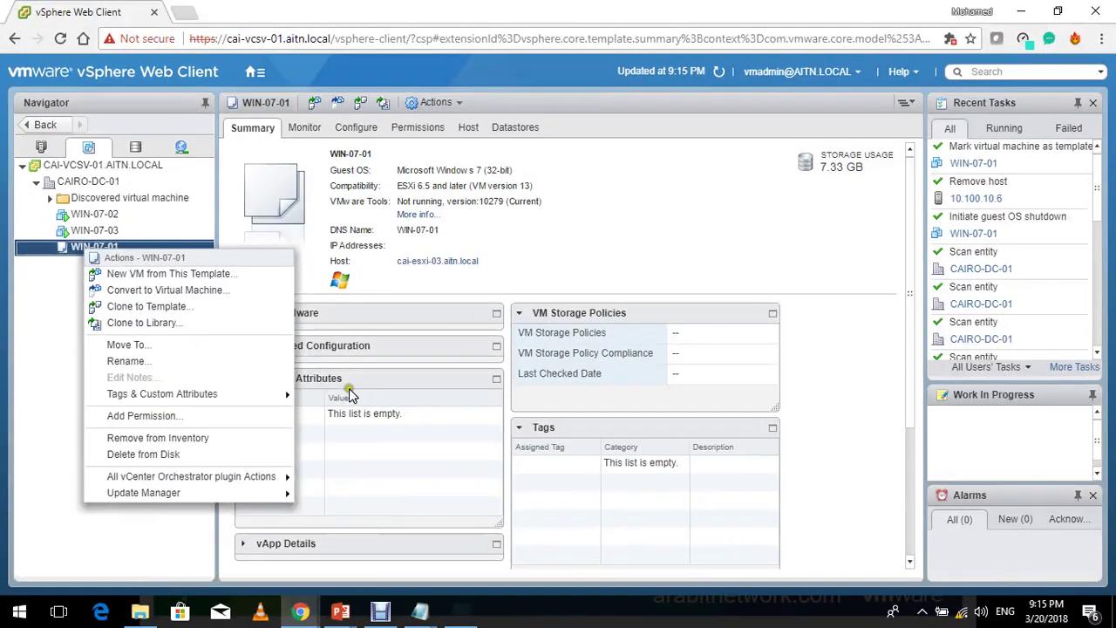
pyautogui.press('Escape')
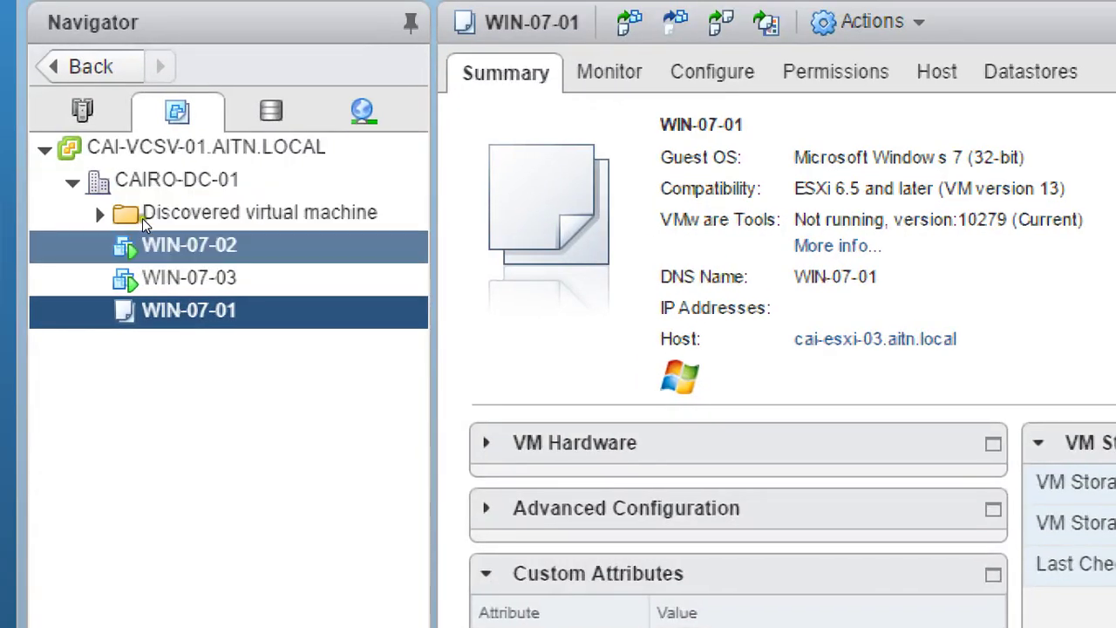
pyautogui.hotkey('shift', 'F10')
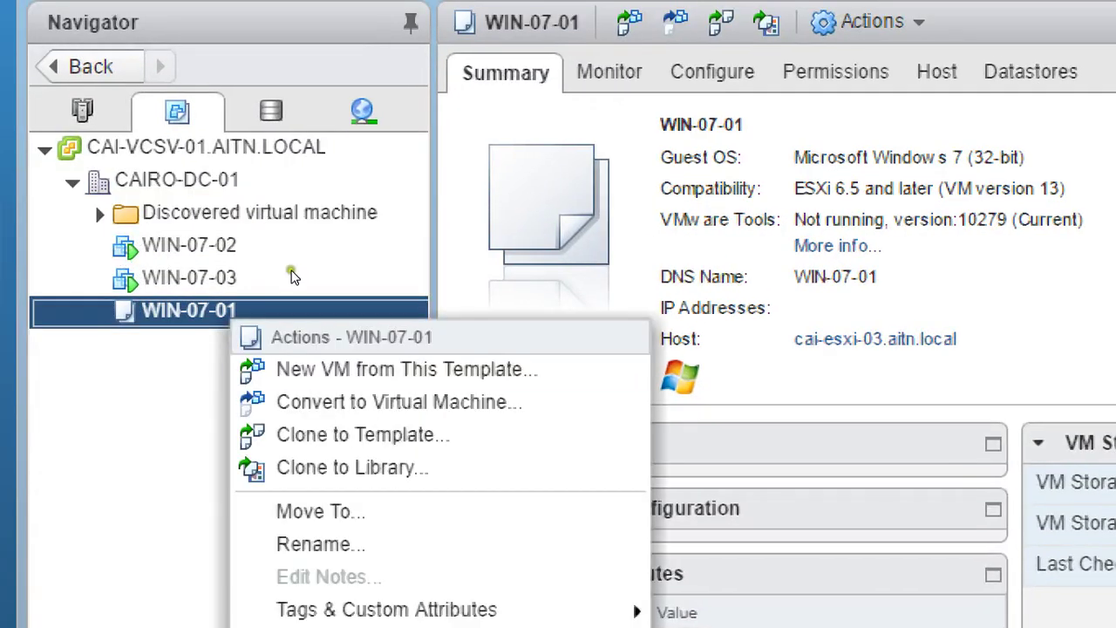
pyautogui.press('Down')
pyautogui.press('Down')
pyautogui.press('Down')
pyautogui.press('Down')
pyautogui.press('Up')
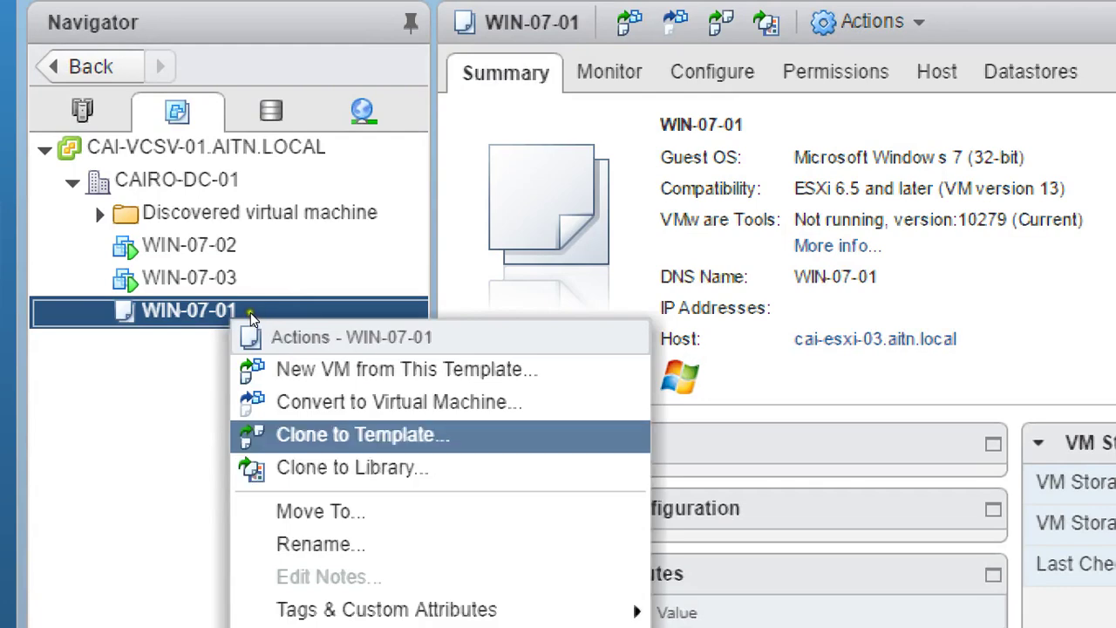
pyautogui.press('Down')
pyautogui.press('Down')
pyautogui.press('Down')
pyautogui.press('Down')
pyautogui.press('Down')
pyautogui.press('Down')
pyautogui.press('Down')
pyautogui.press('Down')
pyautogui.press('Down')
pyautogui.press('Up')
pyautogui.press('Up')
pyautogui.press('Up')
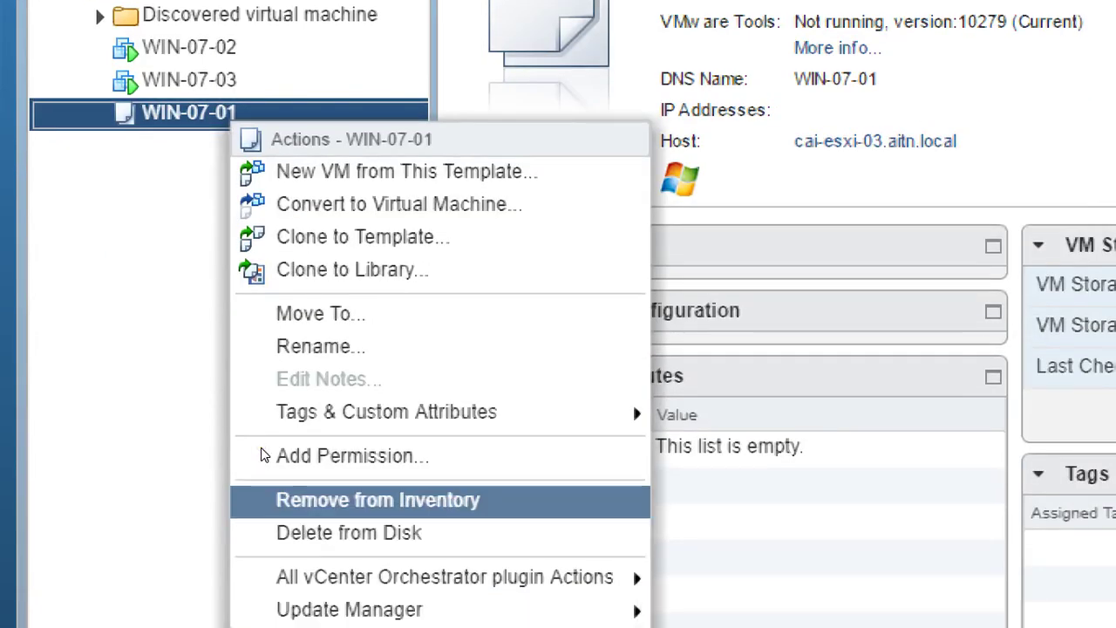
pyautogui.press('Escape')
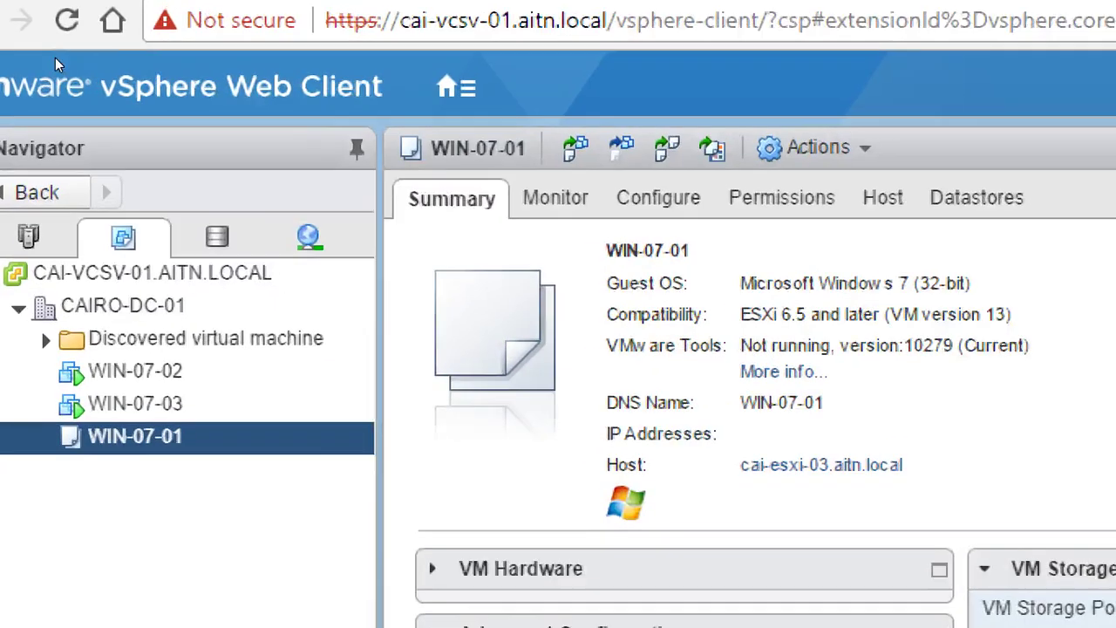
# - Check the WIN-07-01 template's Update Manager compliance and view the details of its attached VMware Tools upgrade baseline
pyautogui.click(570, 198)
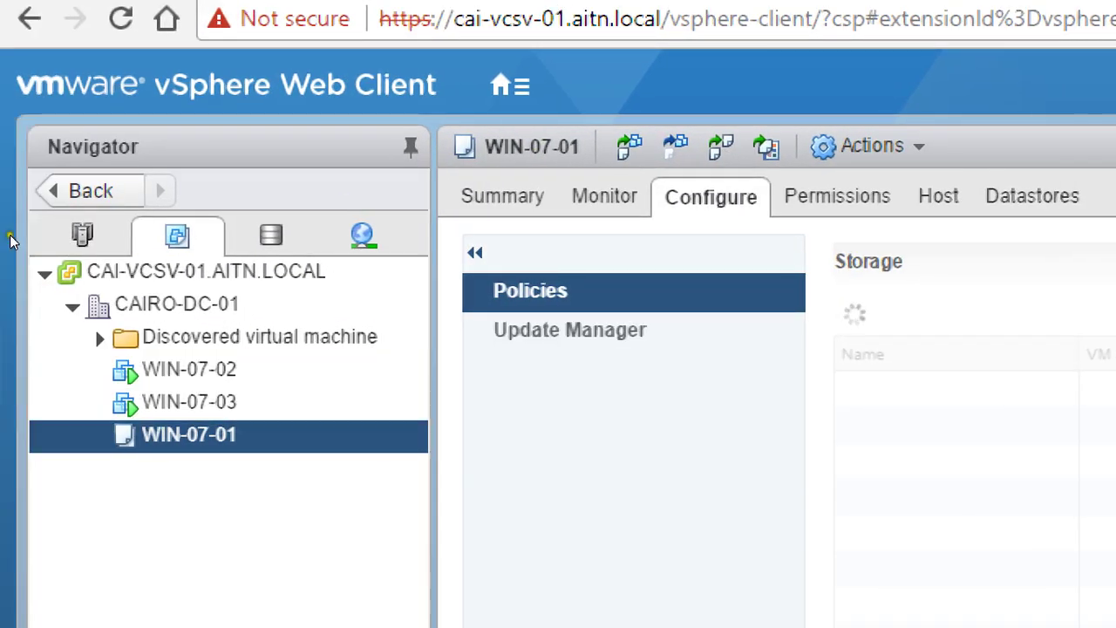
pyautogui.click(288, 436)
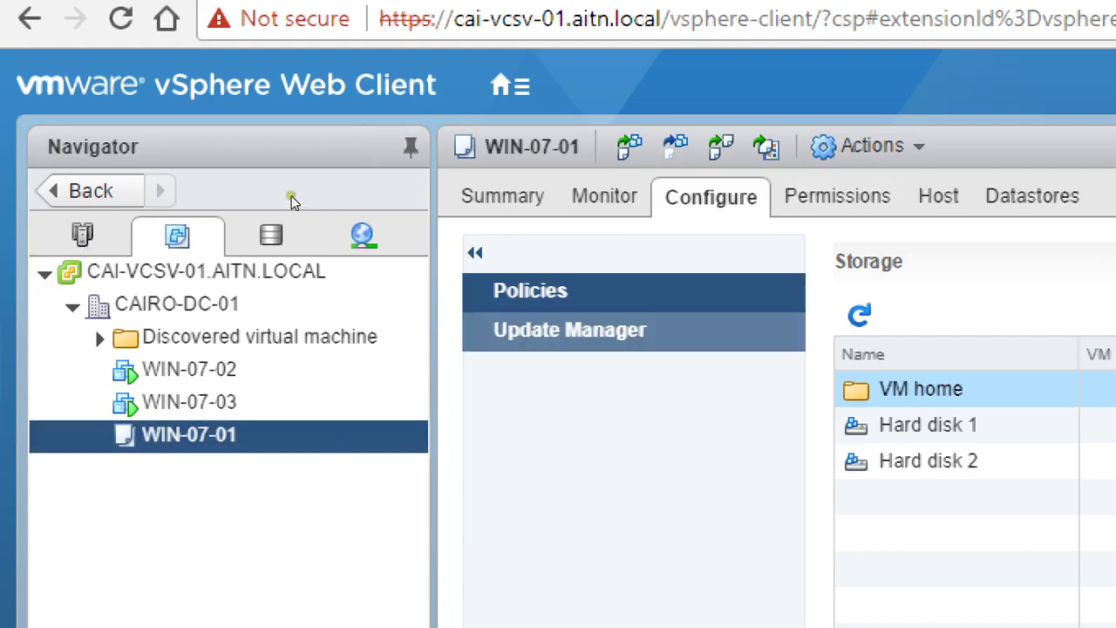
pyautogui.press('Down')
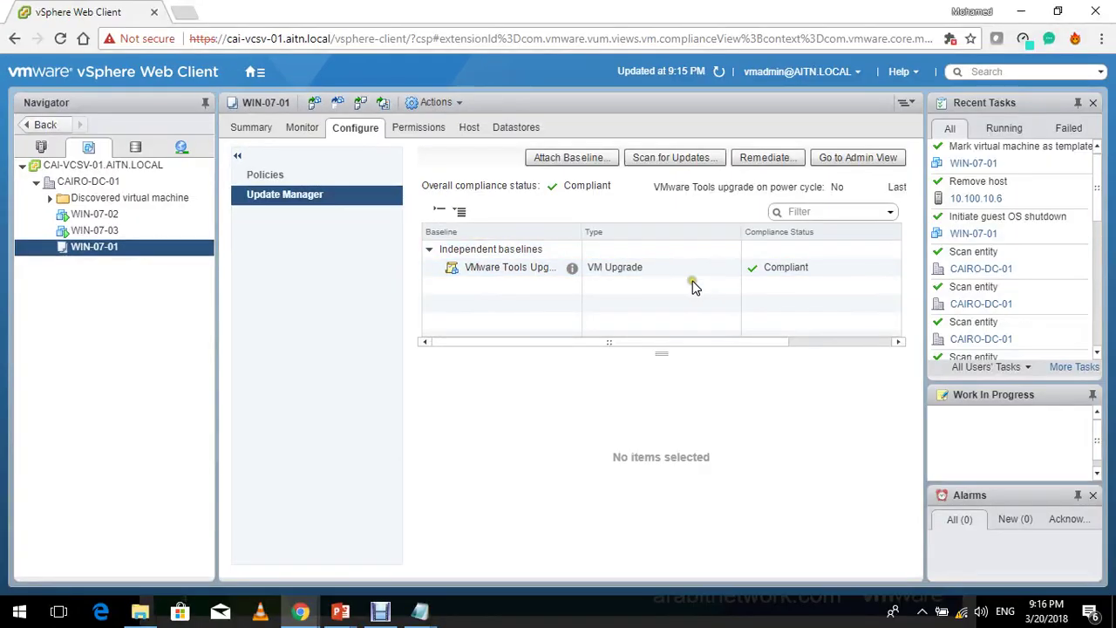
pyautogui.click(705, 267)
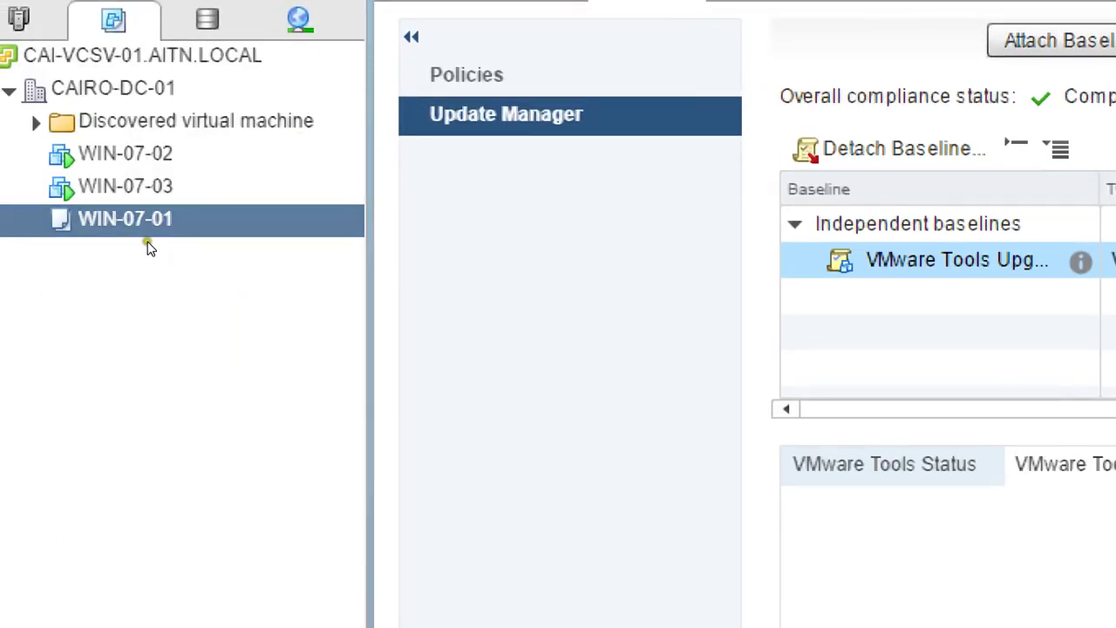
# - Convert the WIN-07-01 template back to a virtual machine, using CLUSTER-01 as the compute resource
pyautogui.rightClick(139, 229)
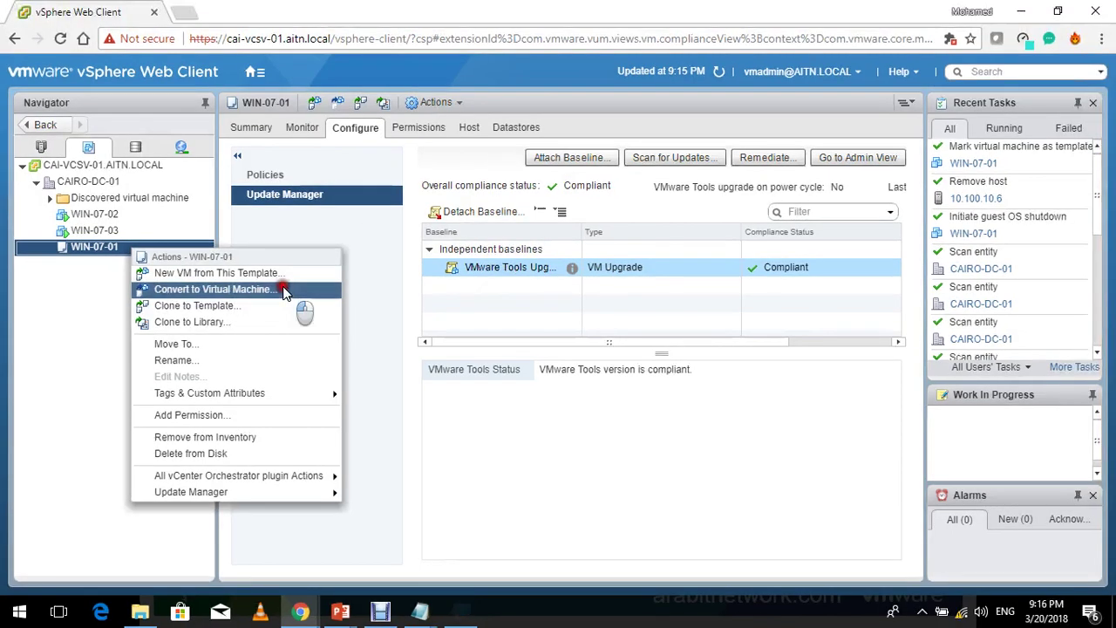
pyautogui.click(515, 174)
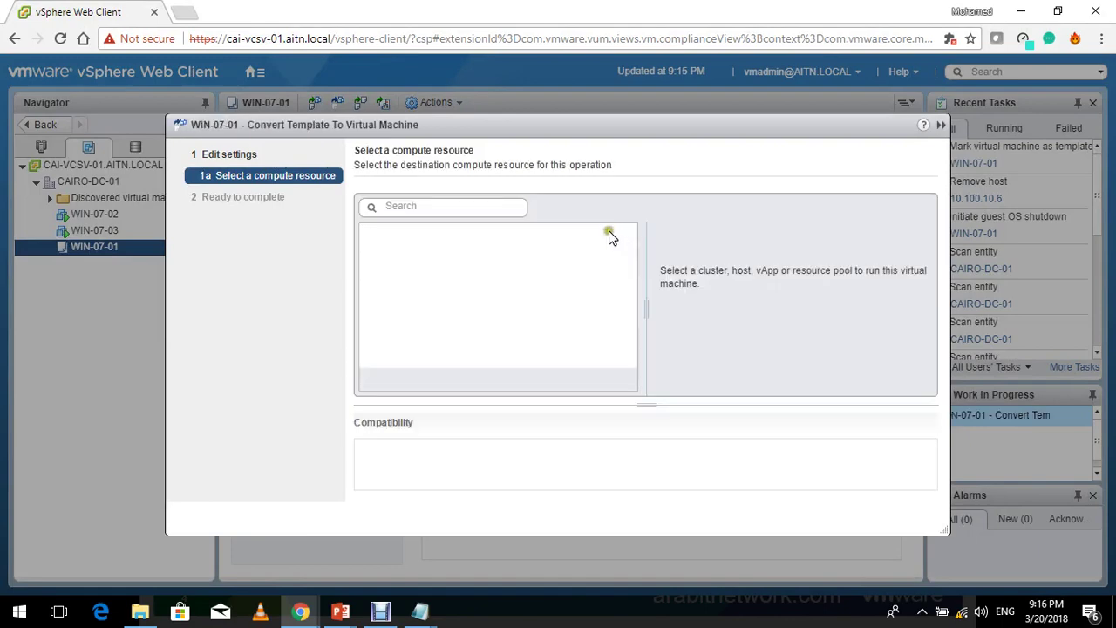
pyautogui.click(523, 251)
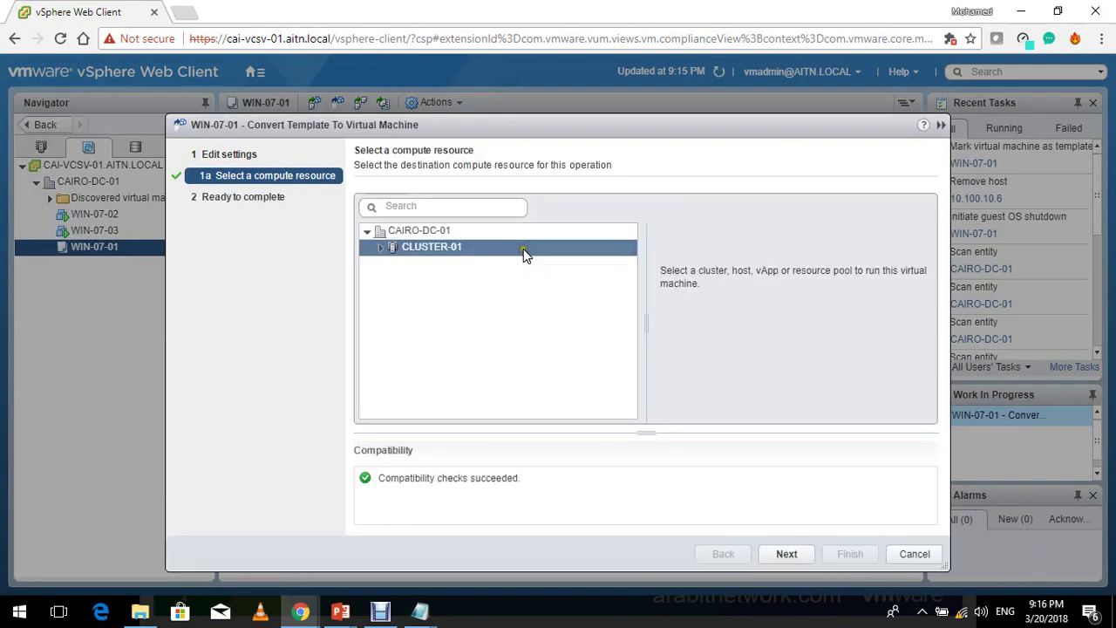
pyautogui.press('Return')
pyautogui.press('Return')
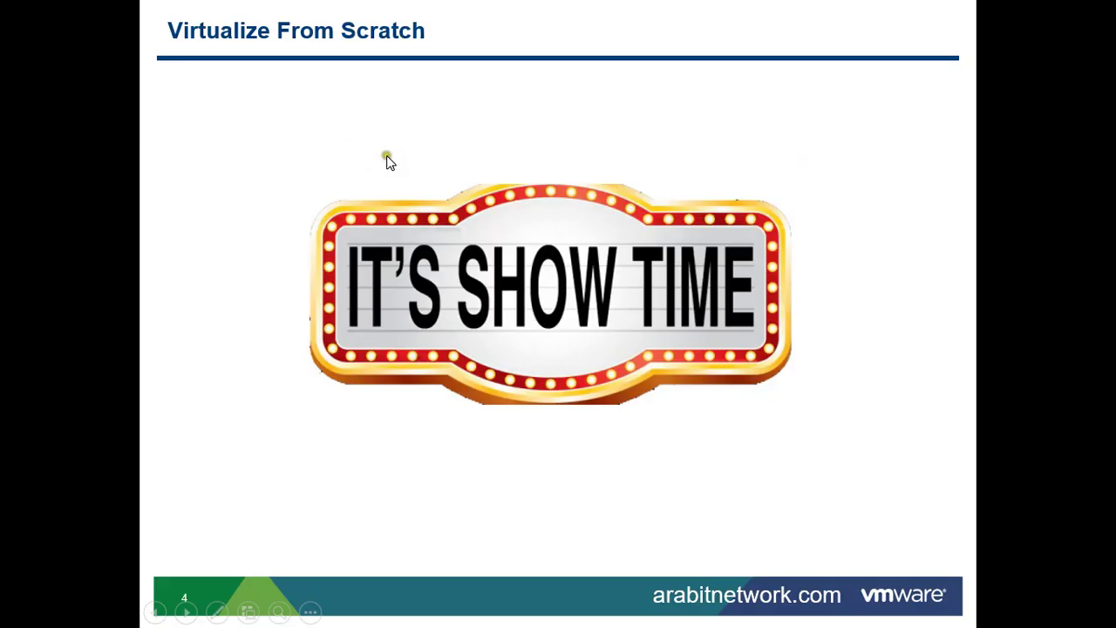
pyautogui.click(388, 158)
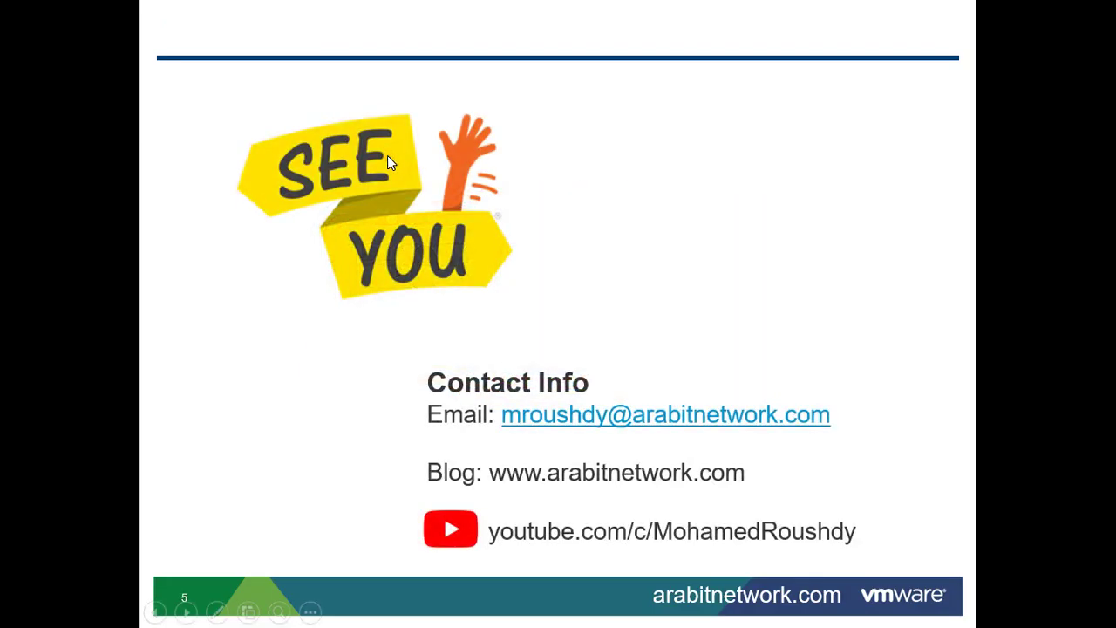